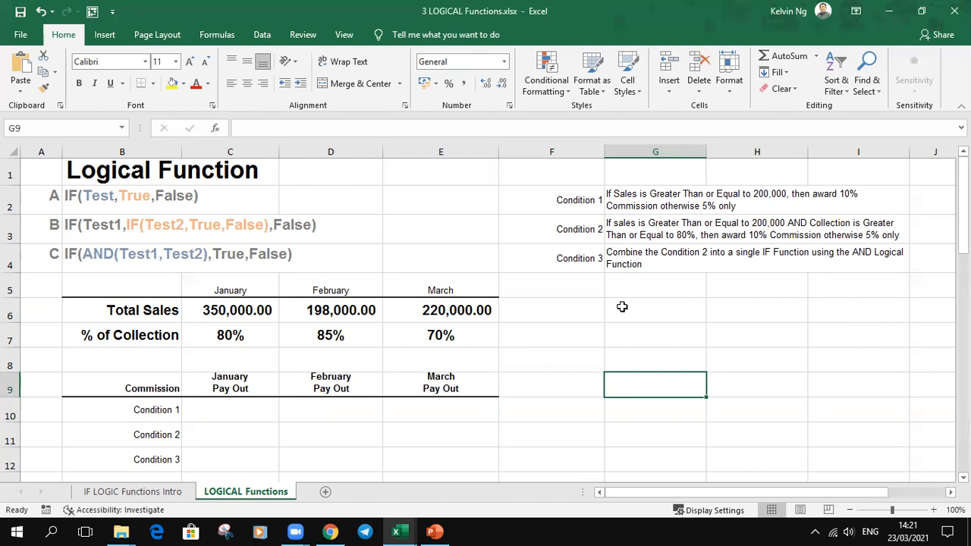
Step: Enter the logical test =C6>=200000 in C10, the January pay out cell for Condition 1
click(236, 311)
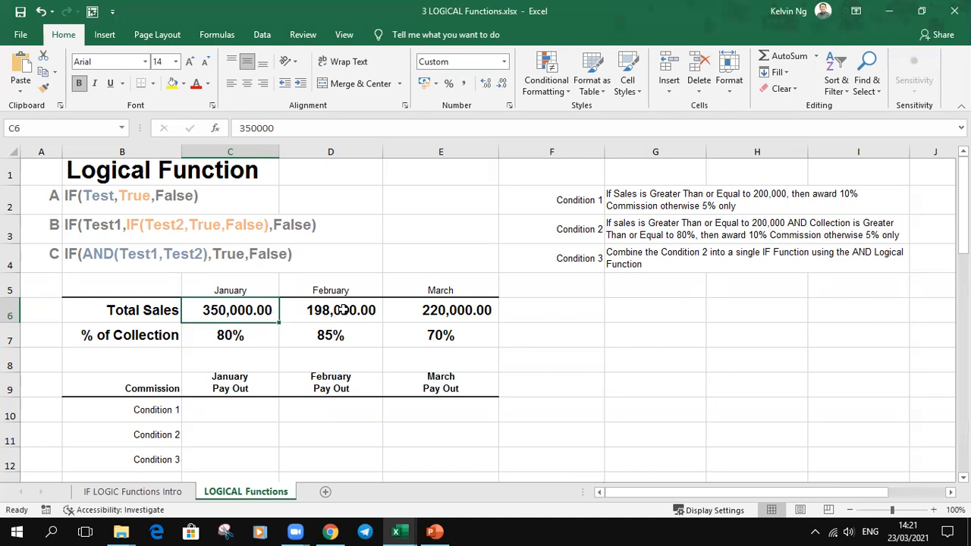
click(243, 416)
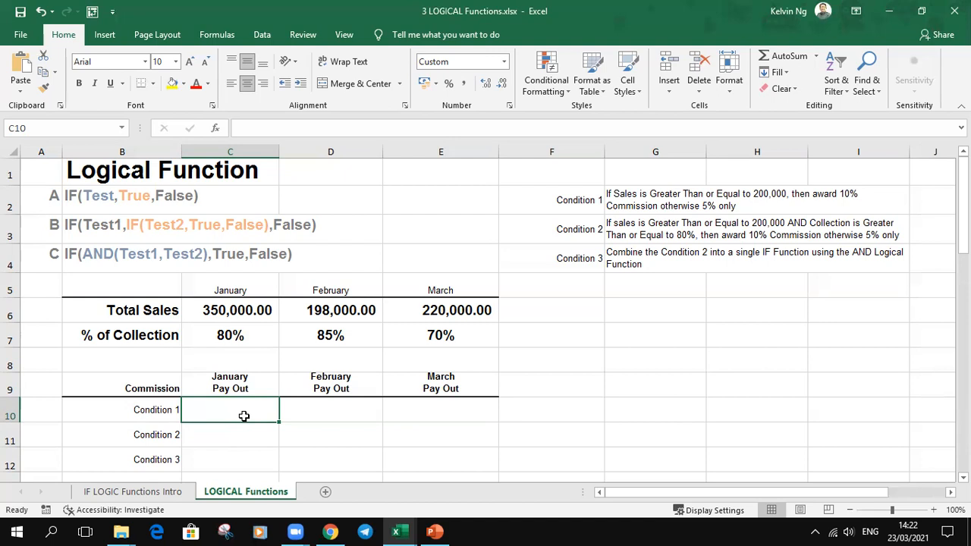
text(=)
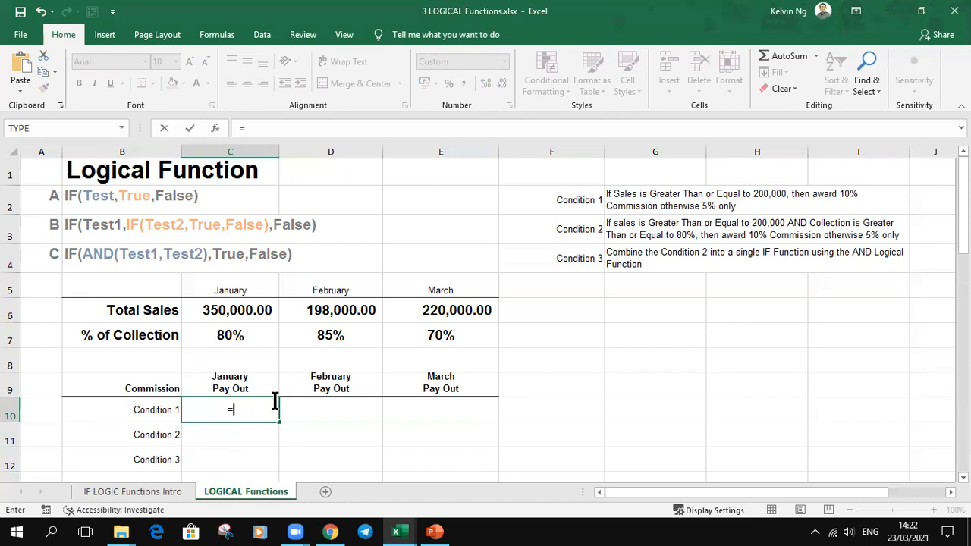
click(254, 313)
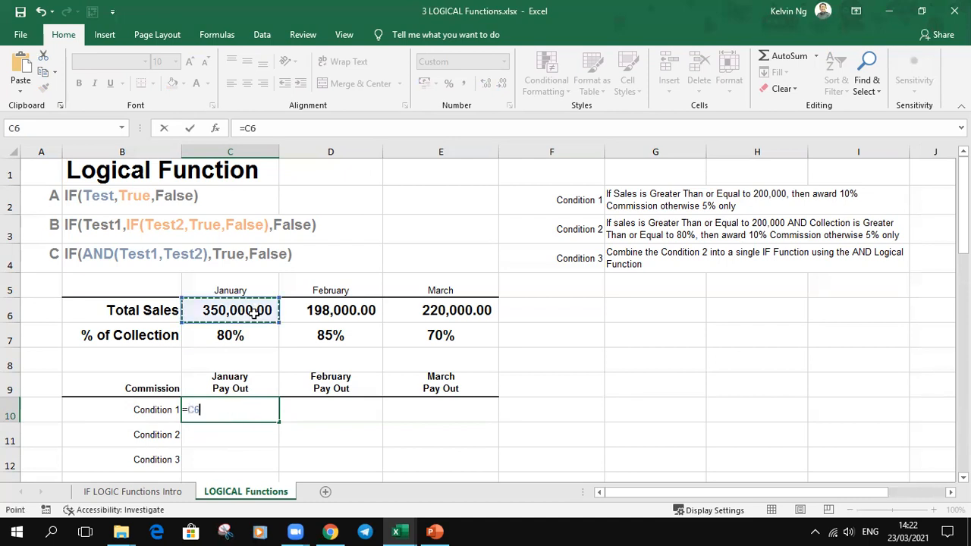
text(>=200000)
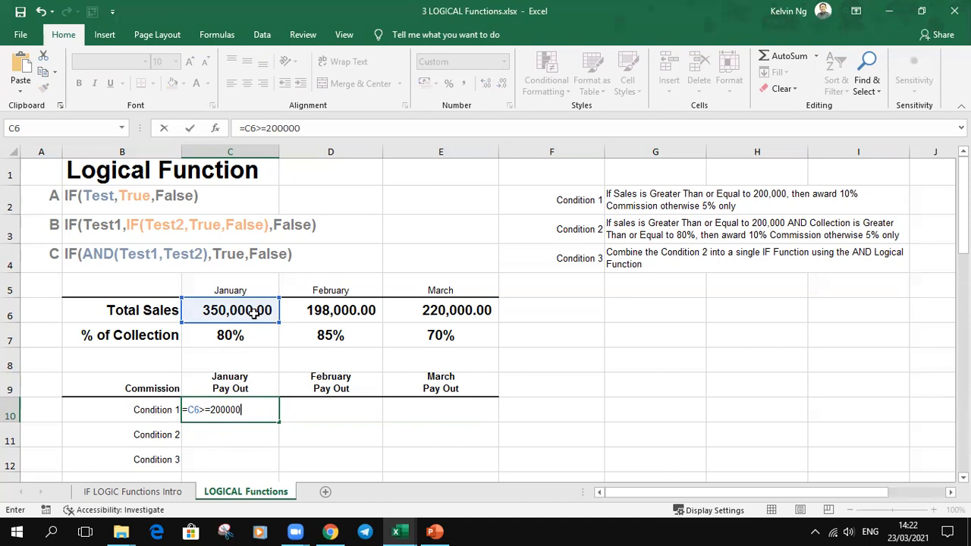
key(Return)
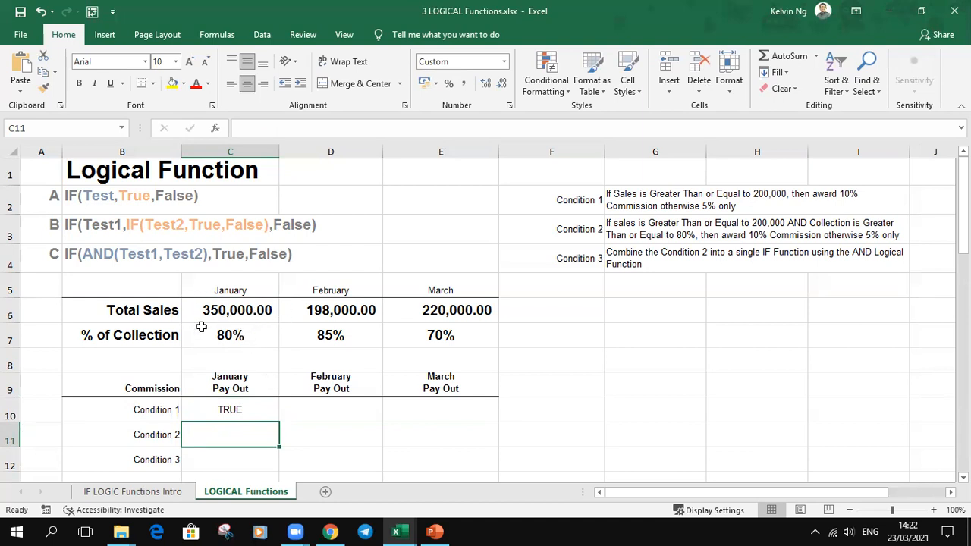
Step: Wrap the test in C10 in an IF function that returns true or false: =IF(C6>=200000,true,false)
click(261, 412)
double_click(258, 409)
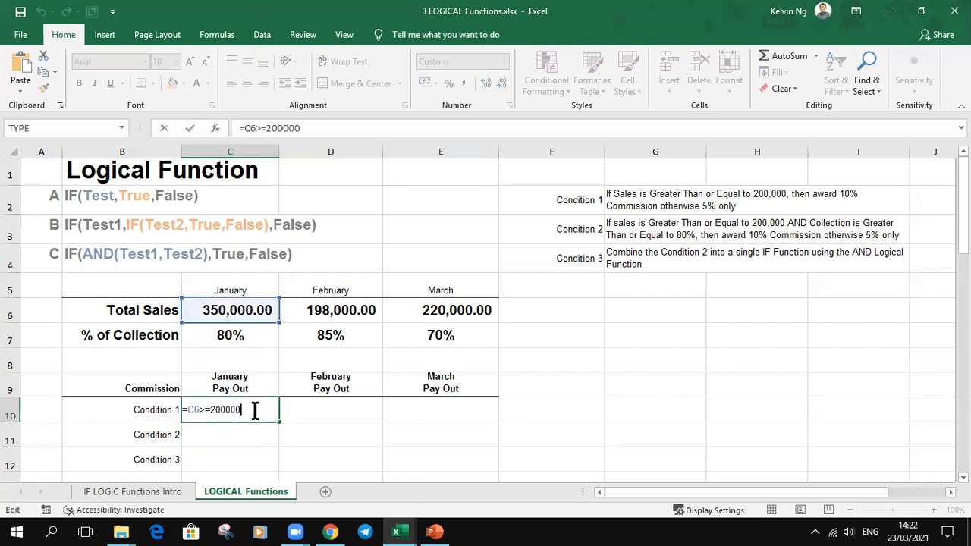
click(190, 410)
text(IF()
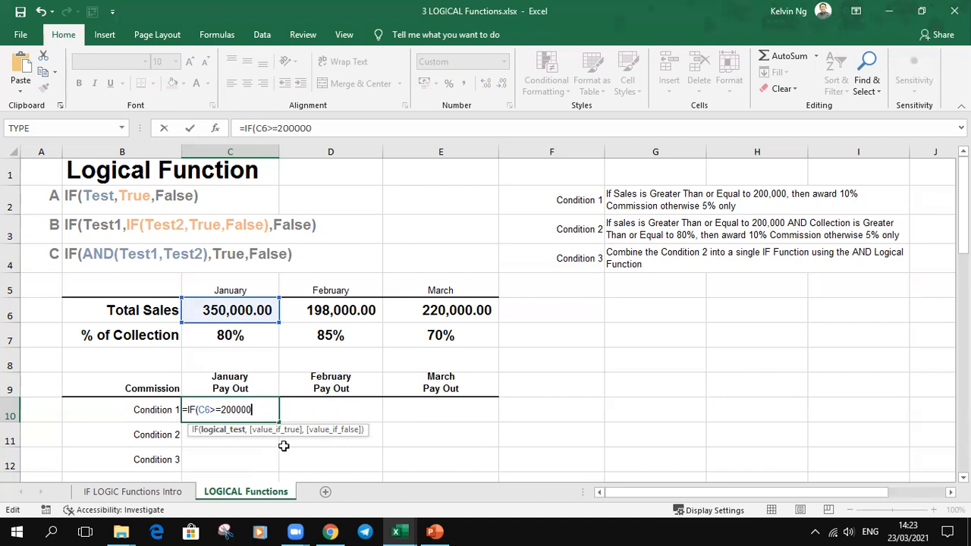
text(,t)
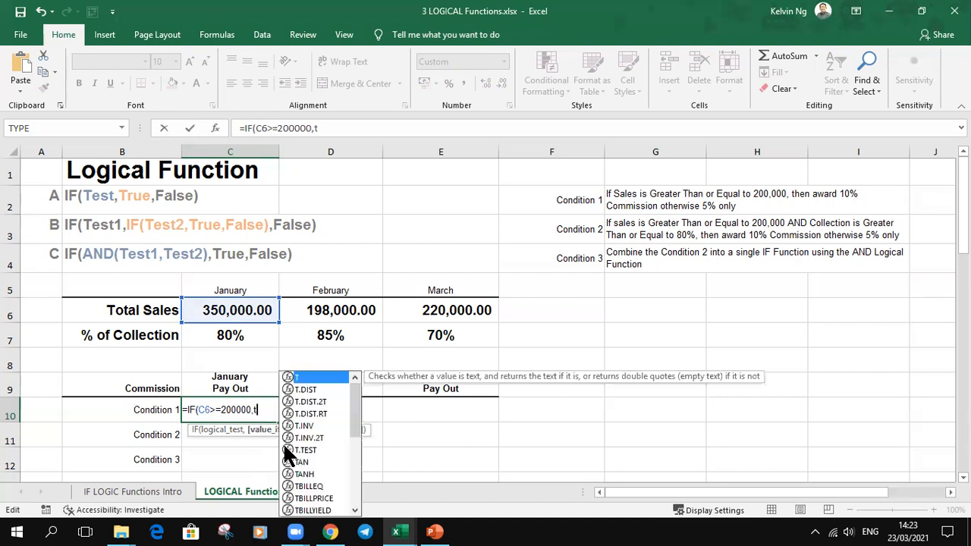
text(rue,fa)
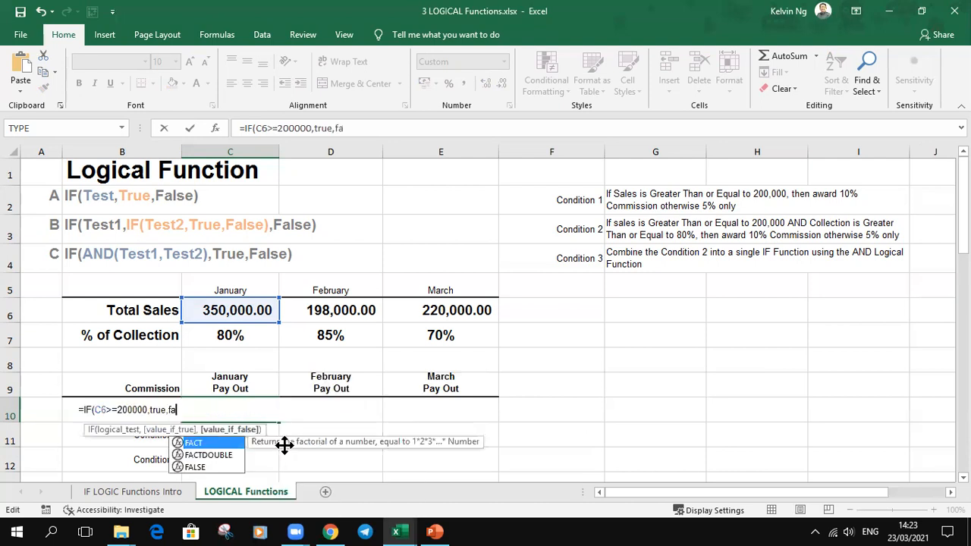
text(lse))
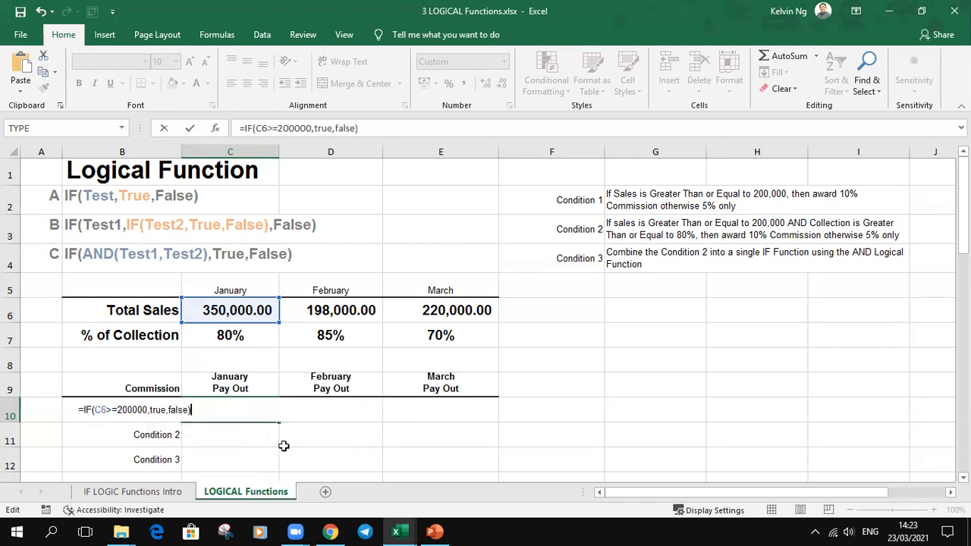
key(Return)
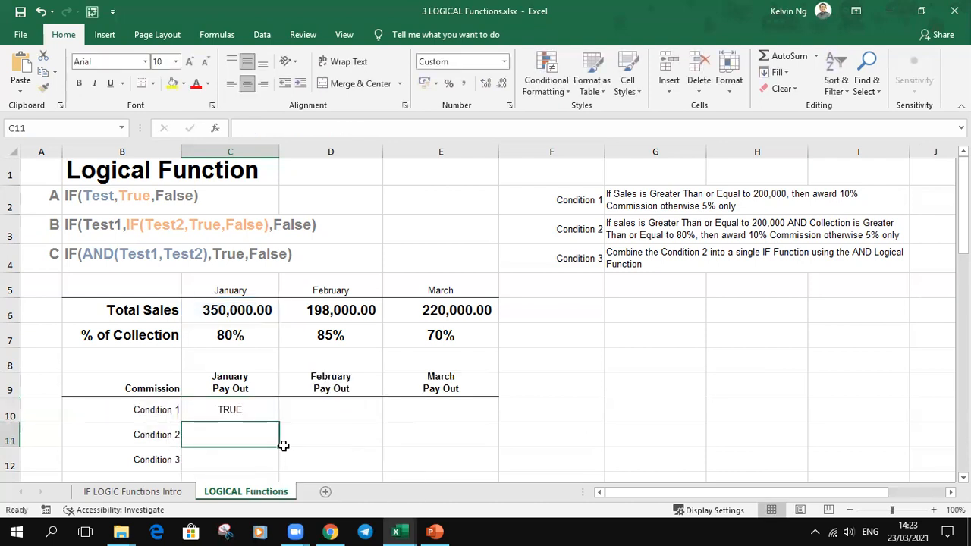
Step: Replace the value-if-true argument of the C10 formula with C6*10%
click(258, 408)
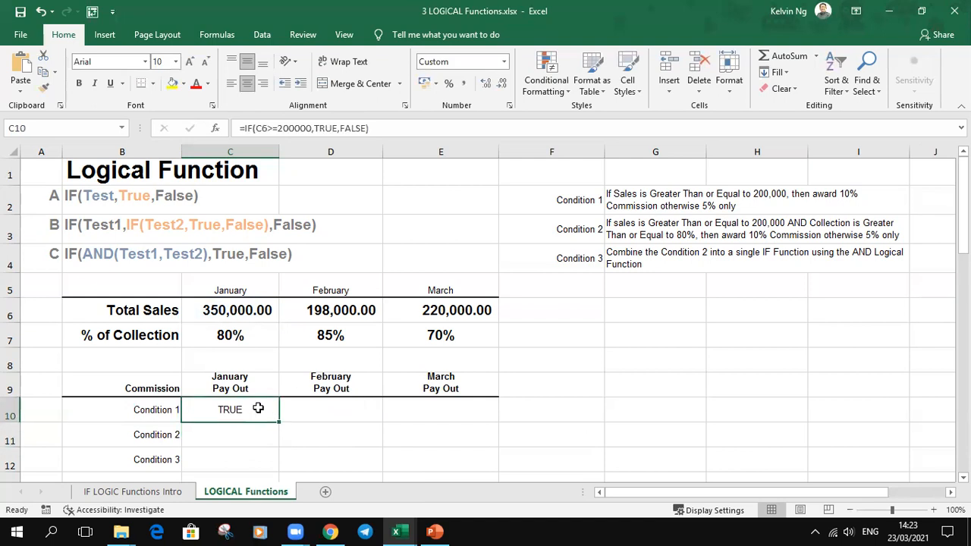
double_click(258, 408)
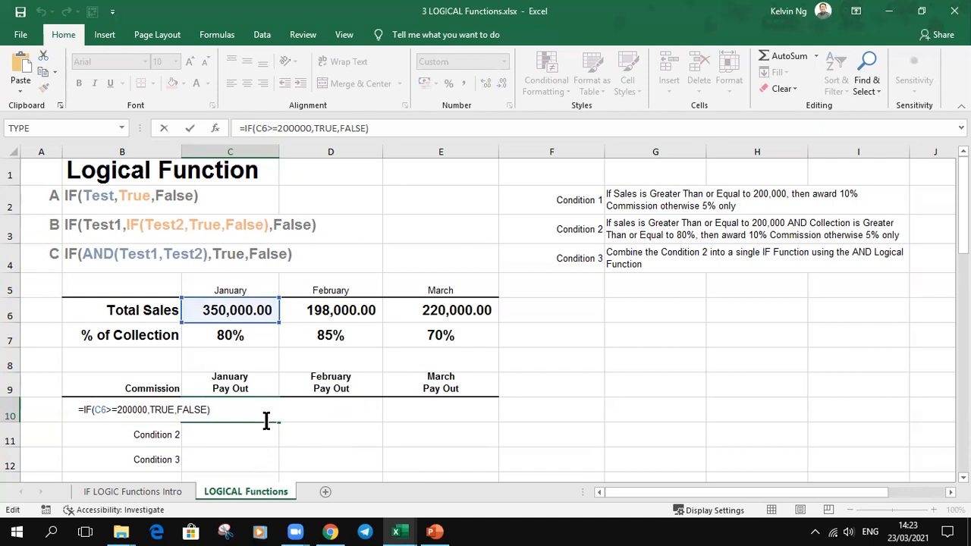
double_click(160, 410)
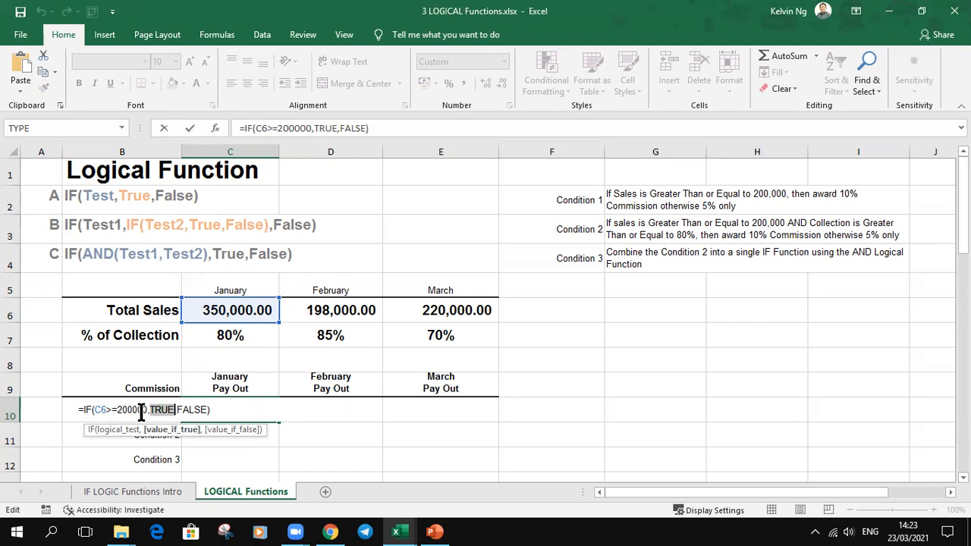
click(235, 307)
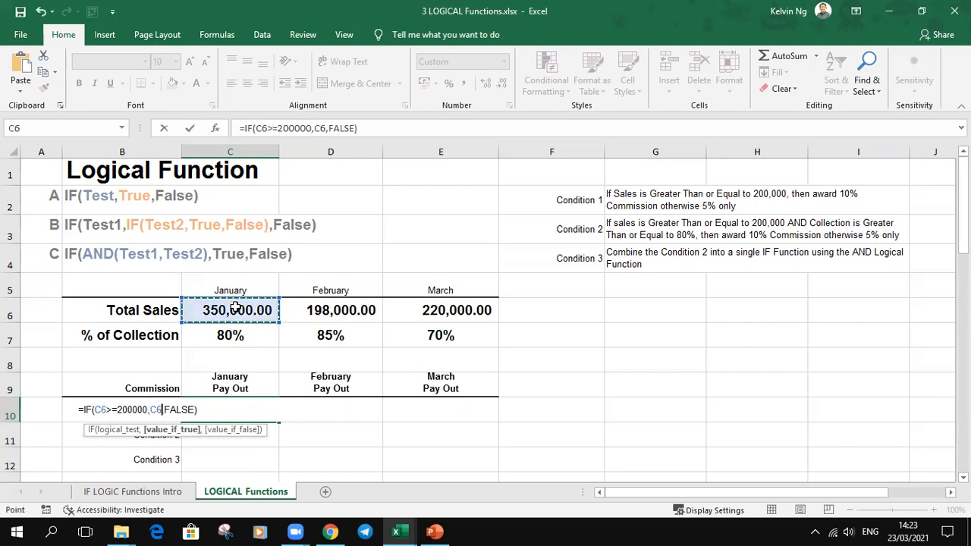
text(*10%)
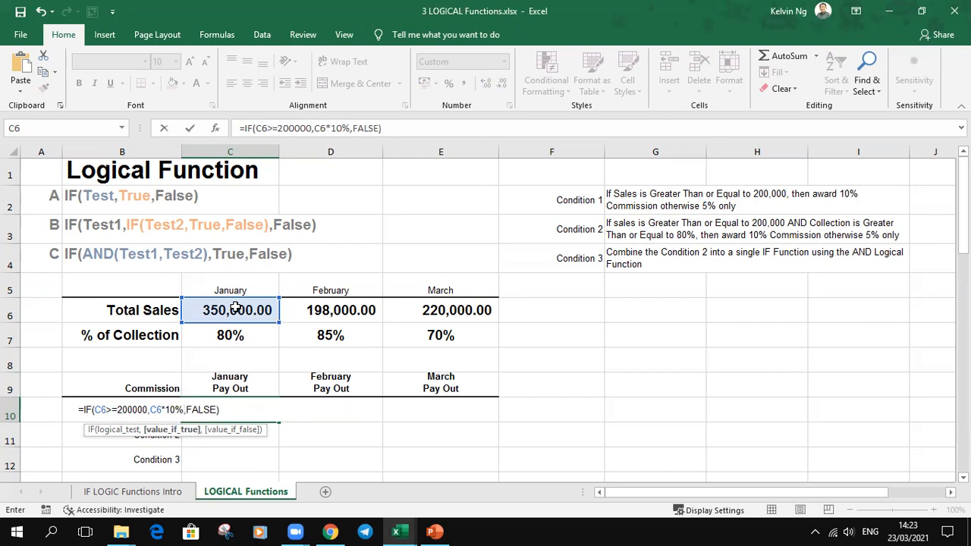
Step: Replace the value-if-false argument in C10 with C6*5% and copy the formula across to the February and March pay outs
click(228, 432)
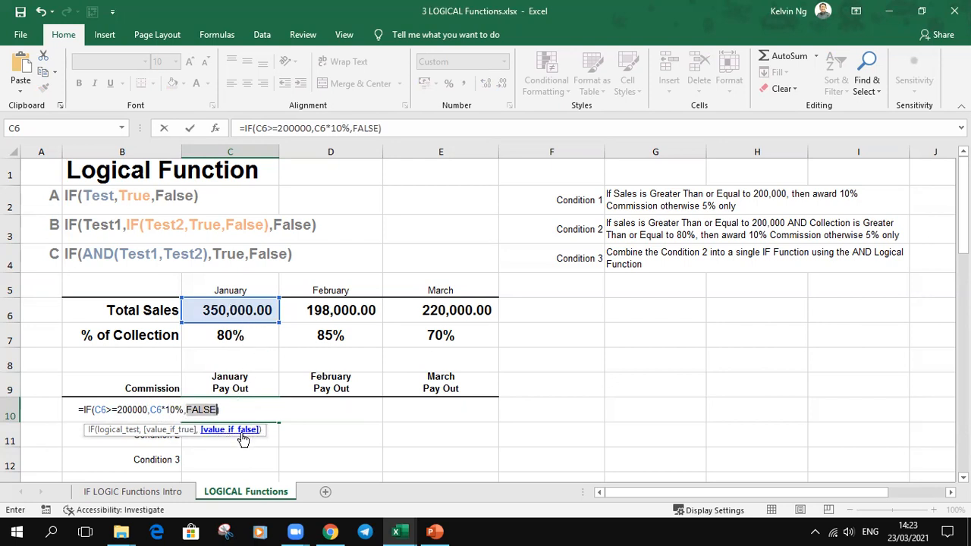
click(249, 312)
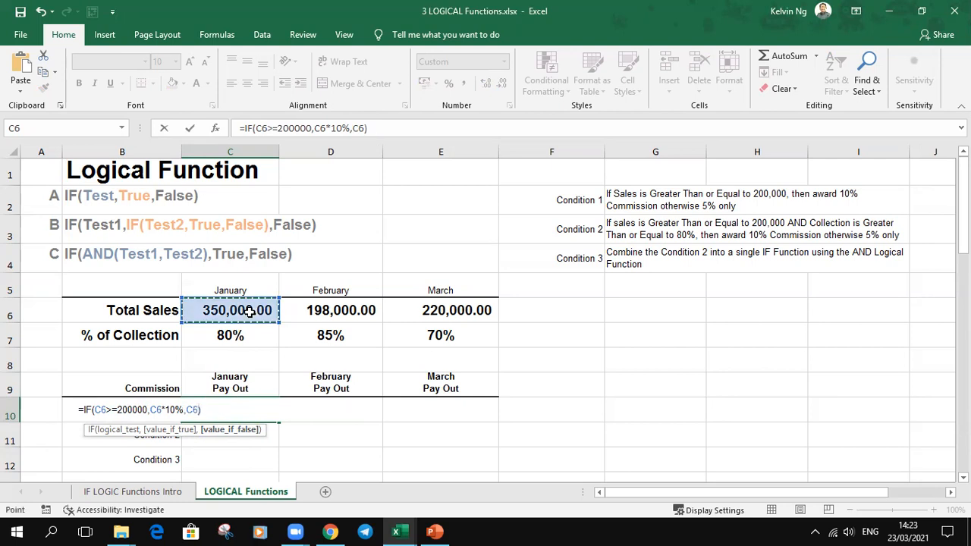
text(*5%)
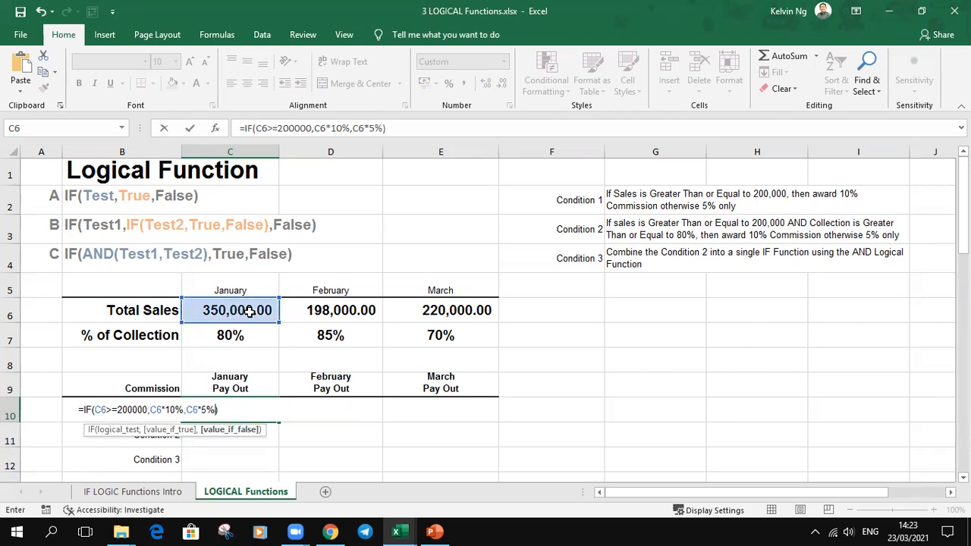
key(Return)
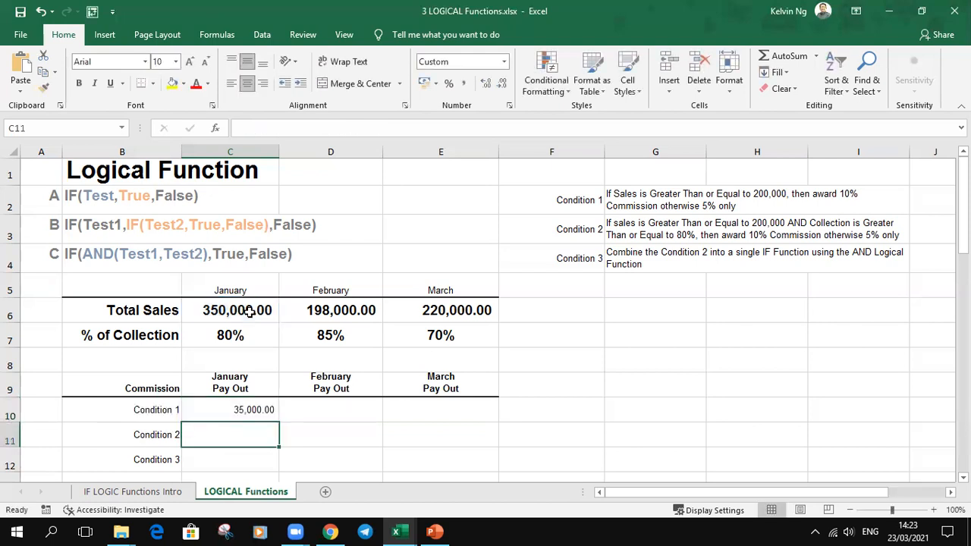
click(212, 408)
drag(277, 424, 483, 422)
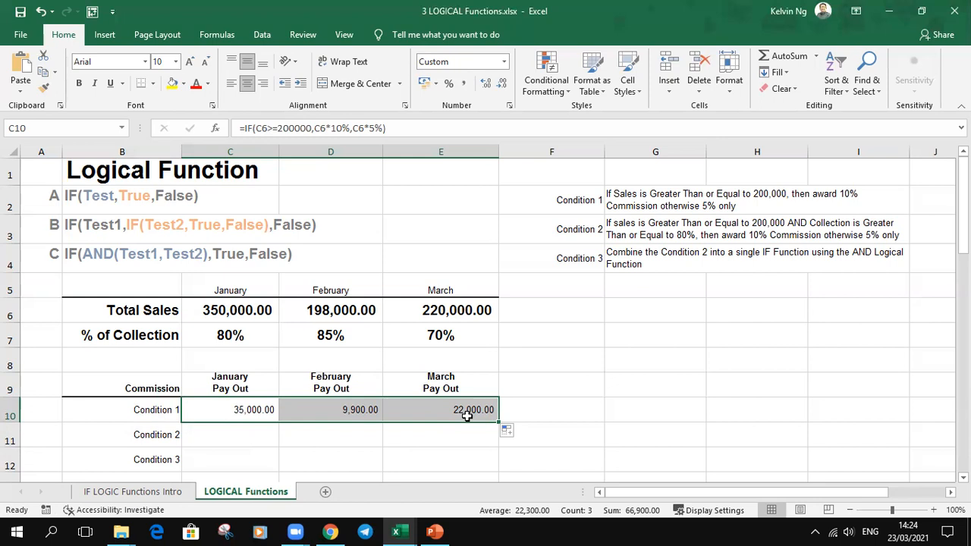
Step: Annotate the enlarged IF(Test,True,False) syntax with a tick and arrow to True and a cross and arrow to False, then erase the marks
click(55, 205)
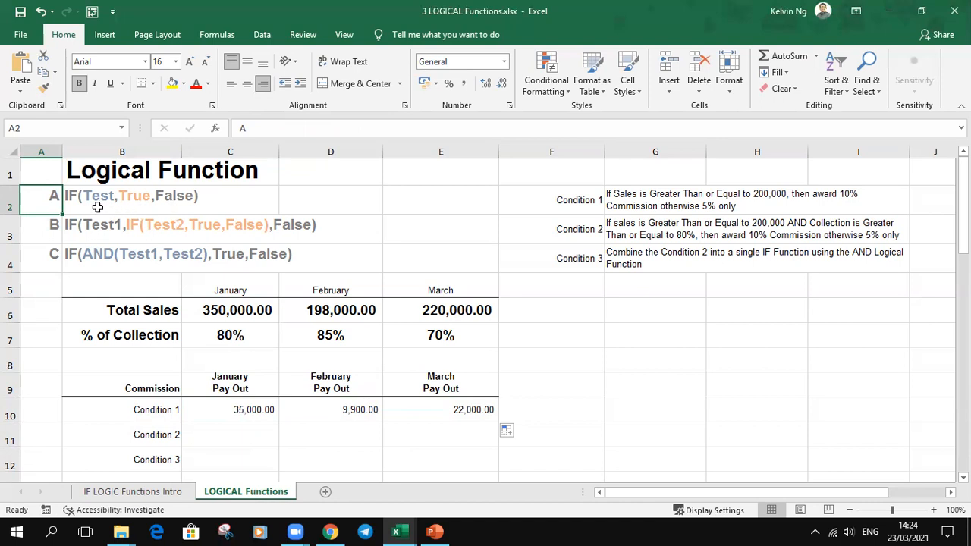
click(50, 173)
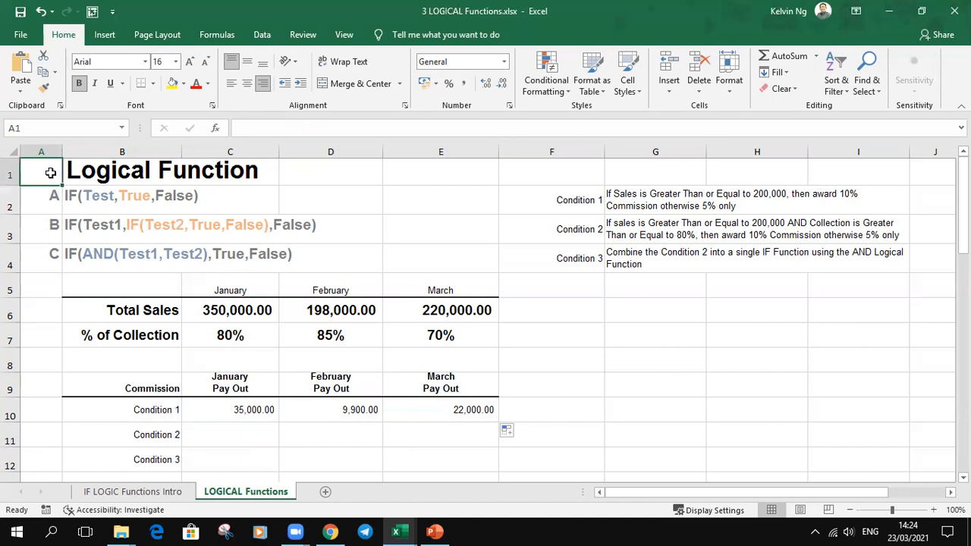
scroll(51, 173, up, 8)
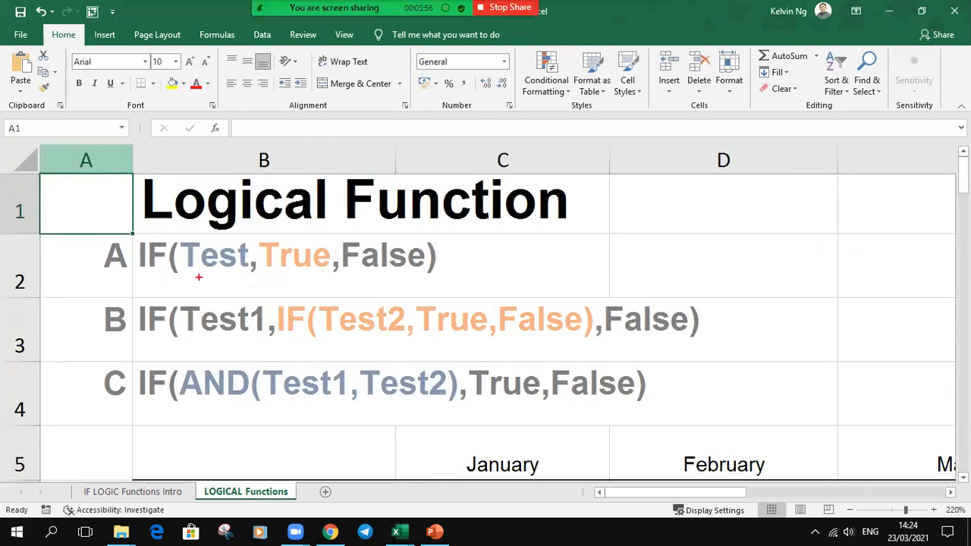
mouse_move(199, 279)
mouse_down()
mouse_move(210, 299)
mouse_move(228, 251)
mouse_up()
drag(230, 285, 285, 274)
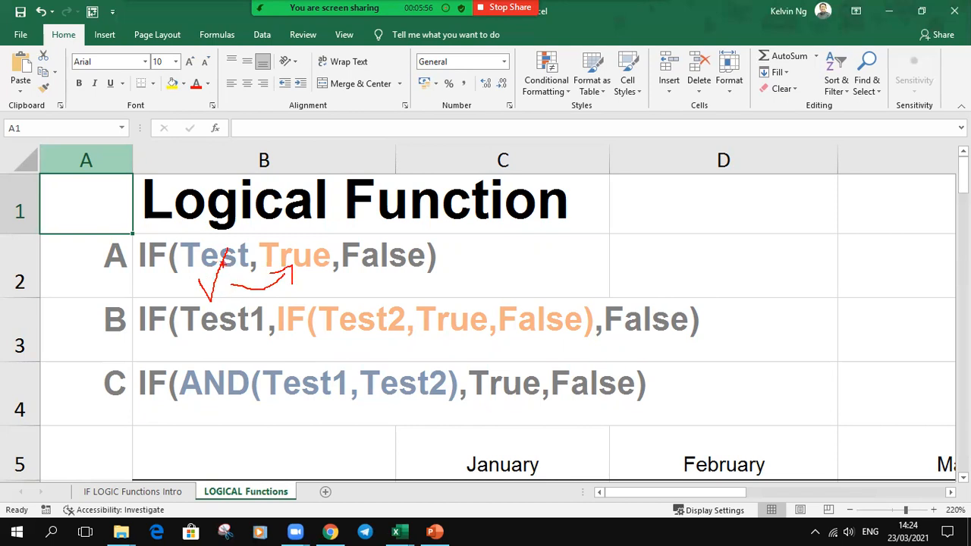
mouse_move(223, 309)
mouse_down()
mouse_move(193, 347)
mouse_move(217, 343)
mouse_move(233, 369)
mouse_move(326, 335)
mouse_move(372, 277)
mouse_move(373, 294)
mouse_up()
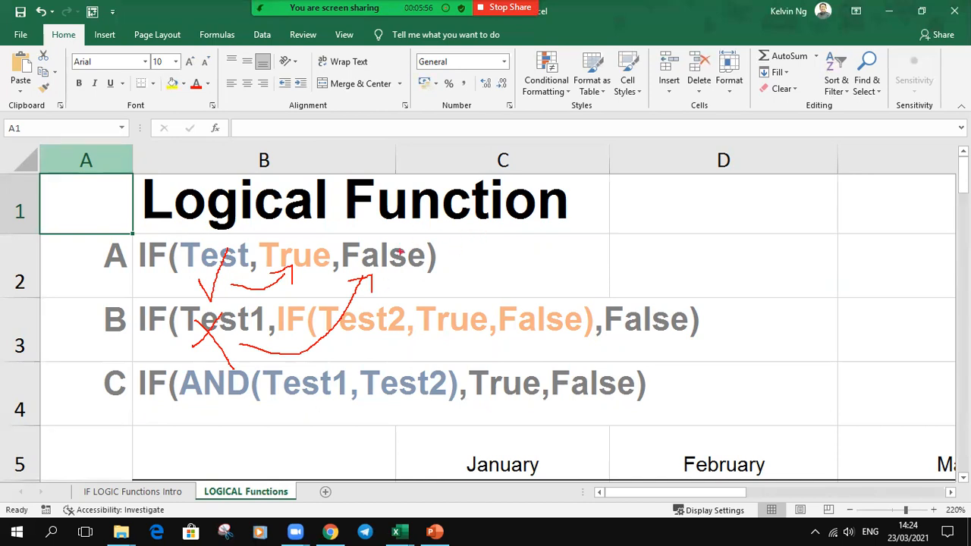
key(e)
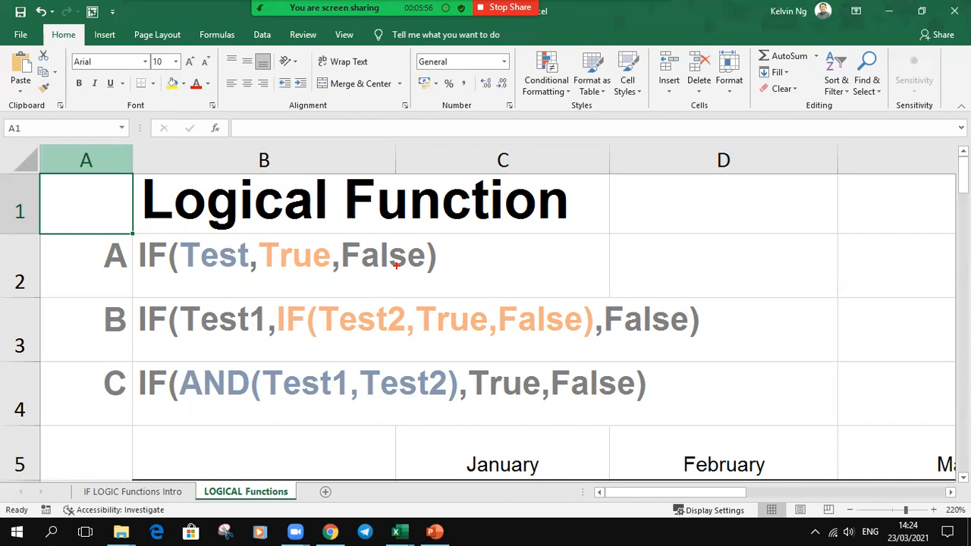
key(Escape)
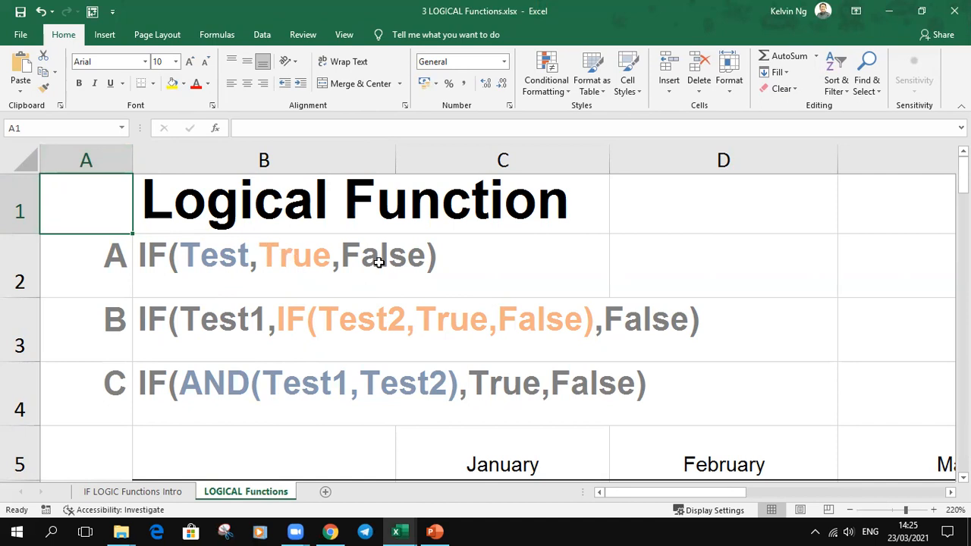
ctrl+scroll(413, 289, down, 6)
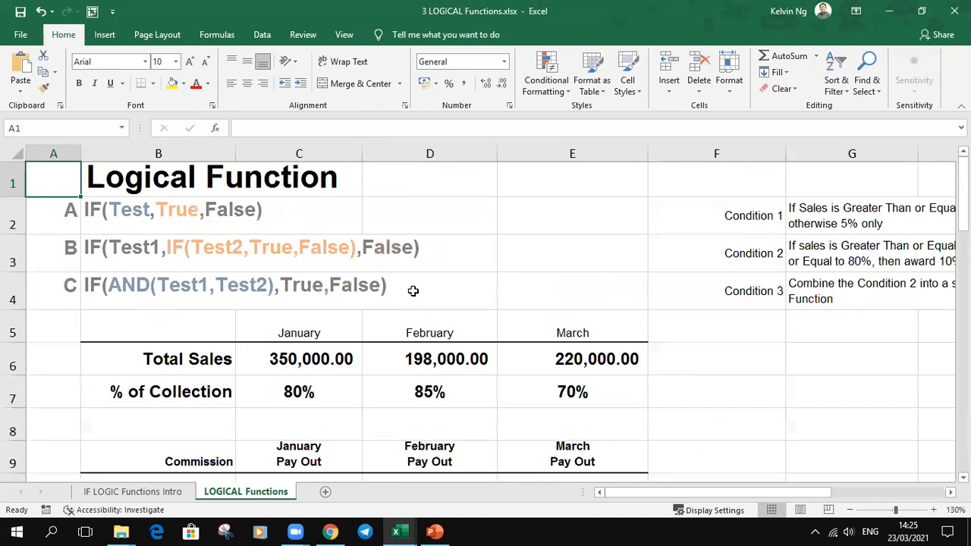
ctrl+scroll(413, 289, down, 3)
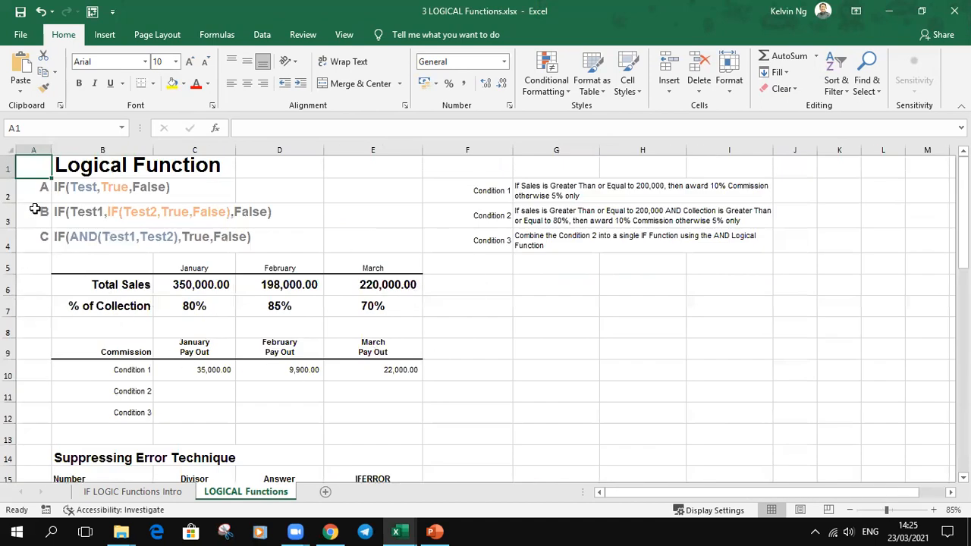
ctrl+scroll(34, 166, up, 1)
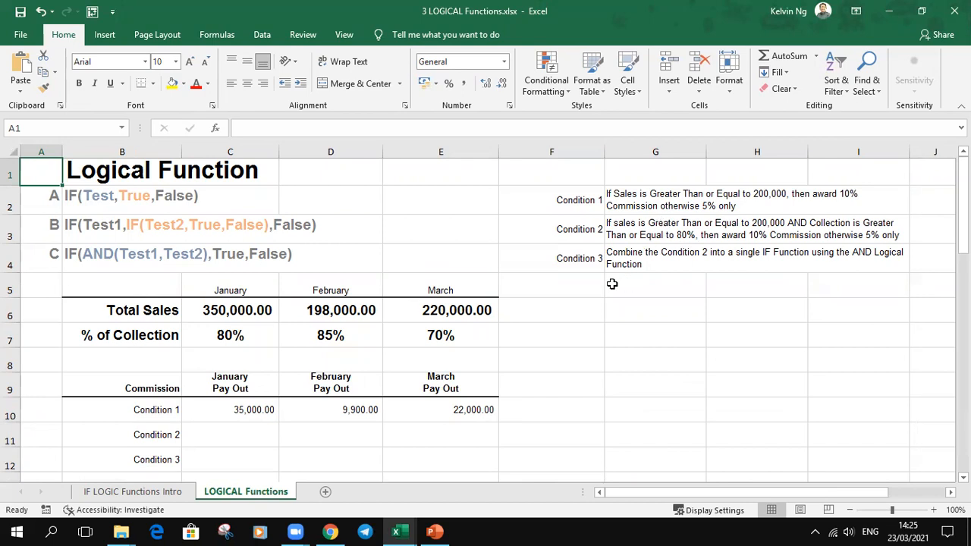
Step: Copy the Condition 1 formula text from C10 into the January Condition 2 cell C11
click(636, 235)
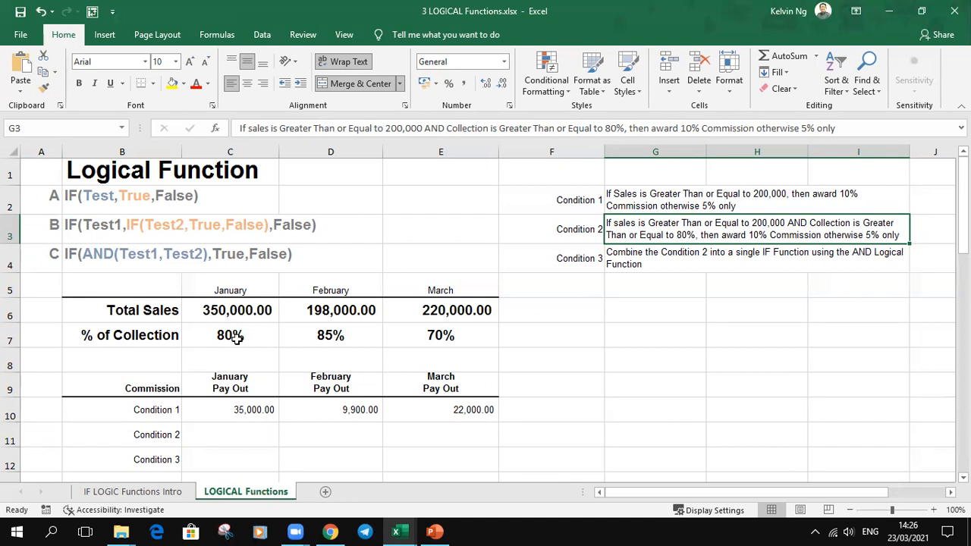
click(245, 436)
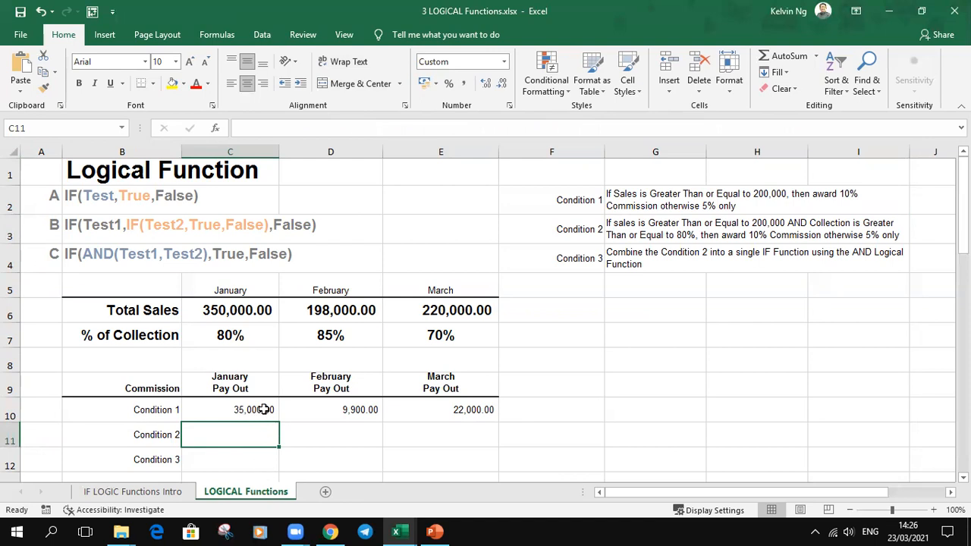
click(261, 410)
drag(403, 130, 195, 122)
key(ctrl+c)
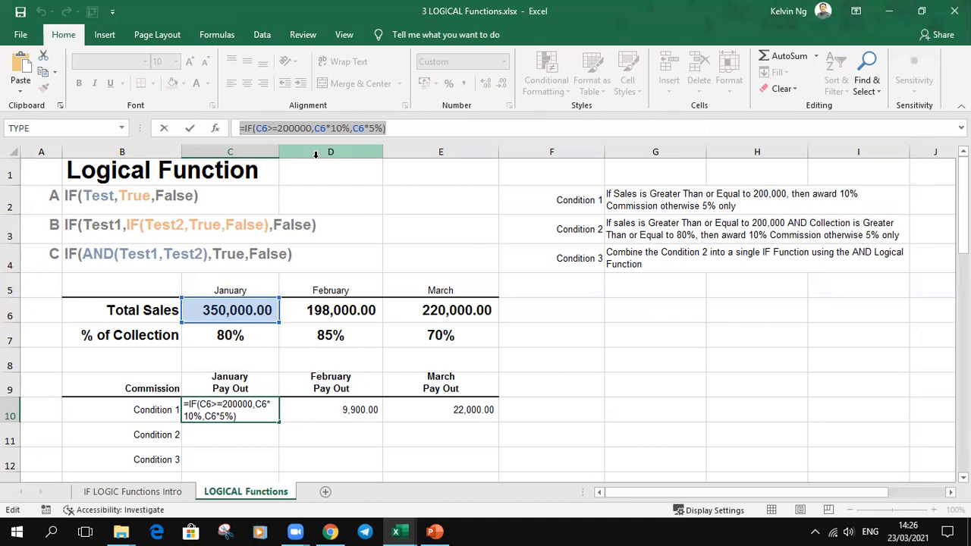
key(Return)
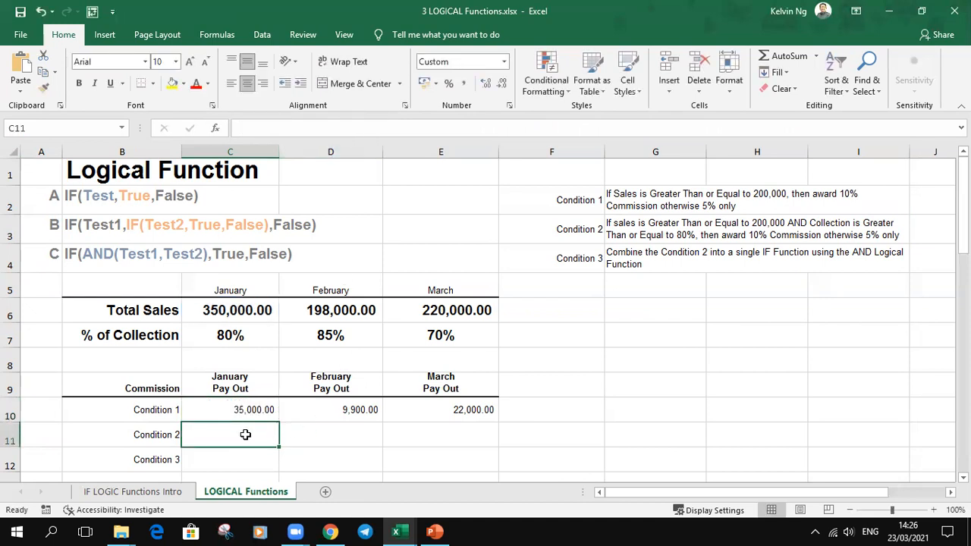
click(287, 128)
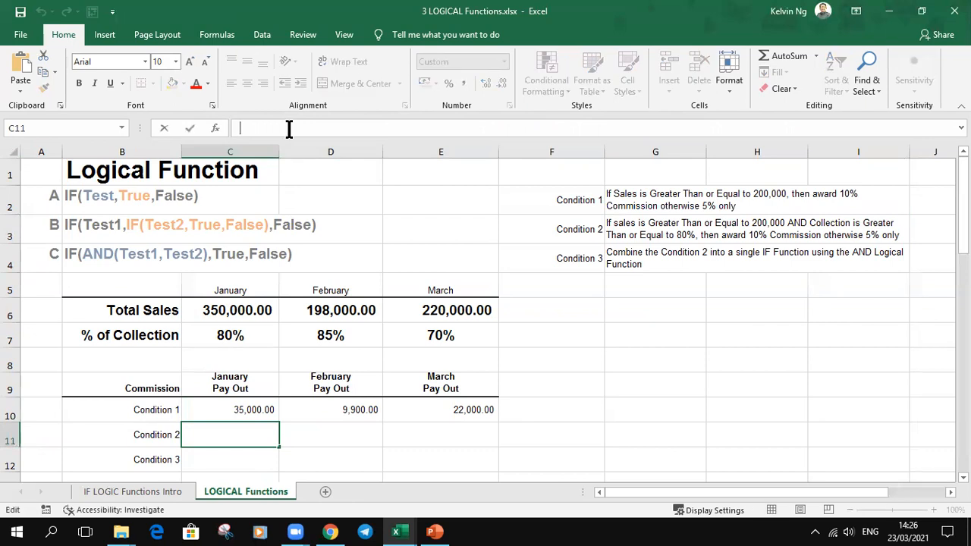
key(ctrl+v)
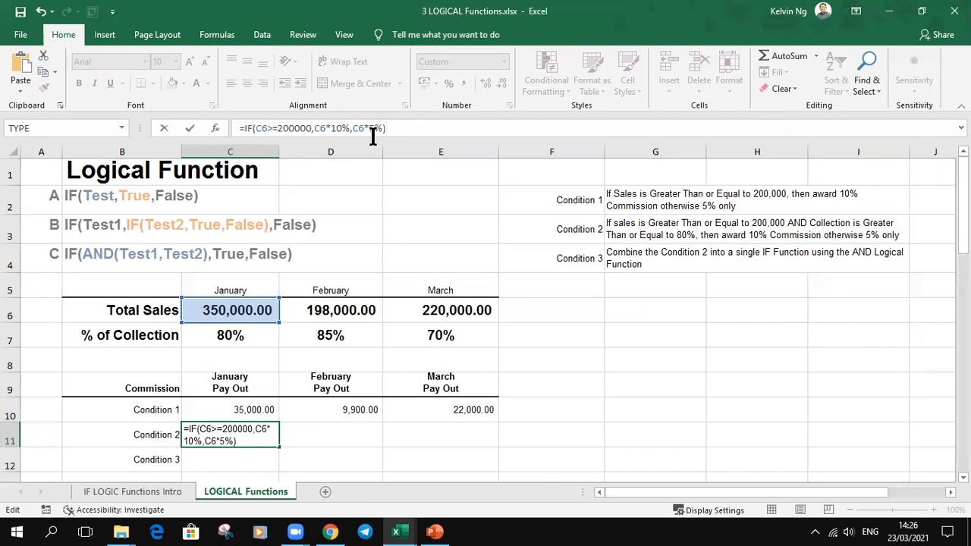
Step: Replace the value-if-true argument of the C11 formula with a nested copy of the whole IF function
drag(410, 129, 243, 134)
key(ctrl+c)
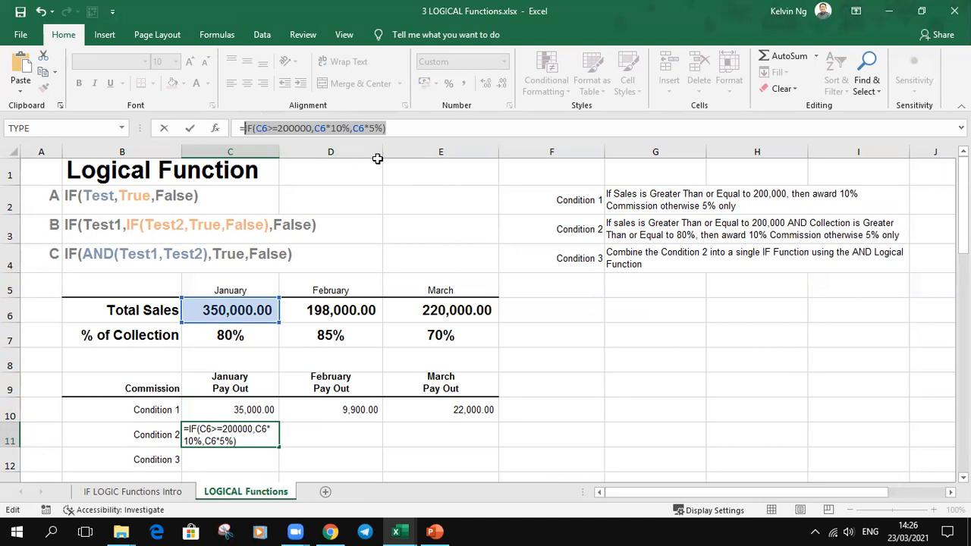
click(331, 129)
click(332, 153)
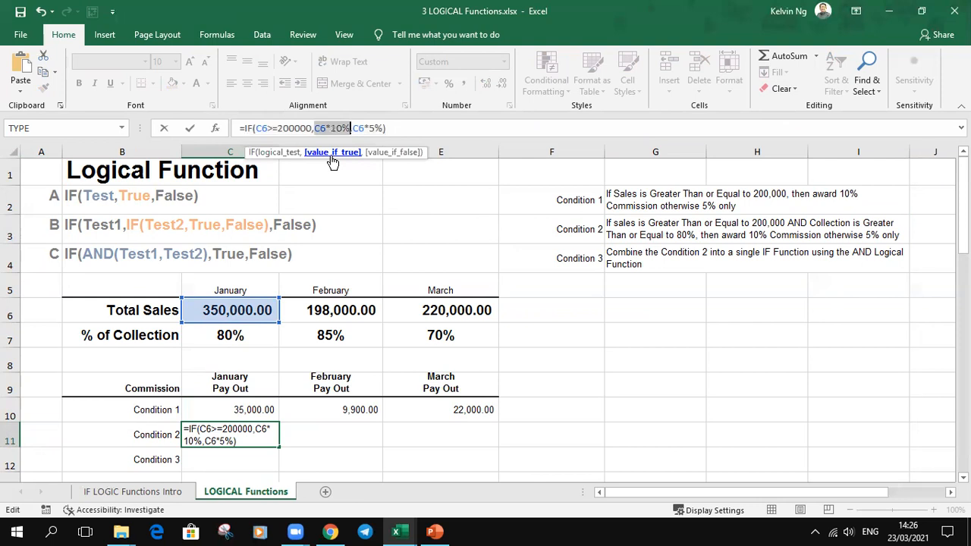
key(ctrl+v)
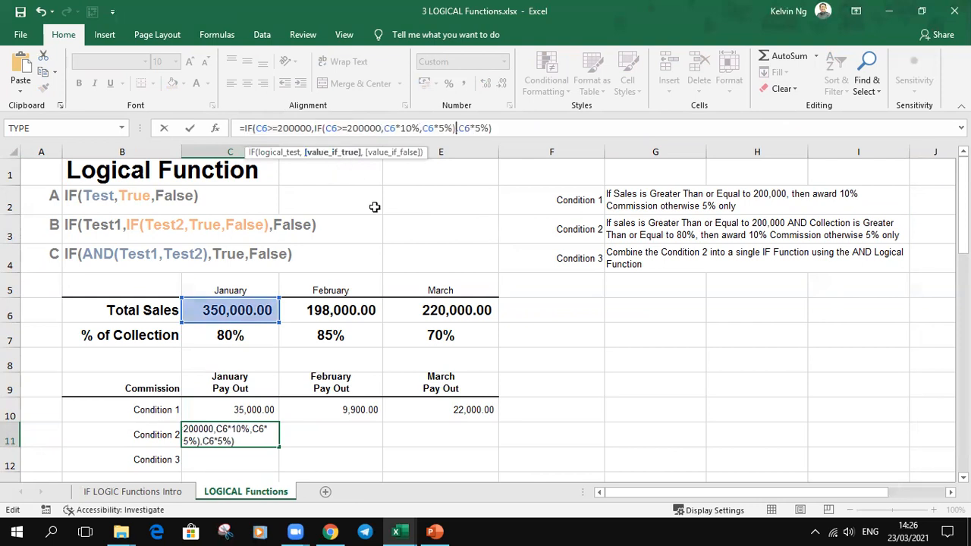
text(,)
Step: Set the nested IF's logical test in C11 to C7>=80% and copy the formula across to the February and March pay outs
click(278, 152)
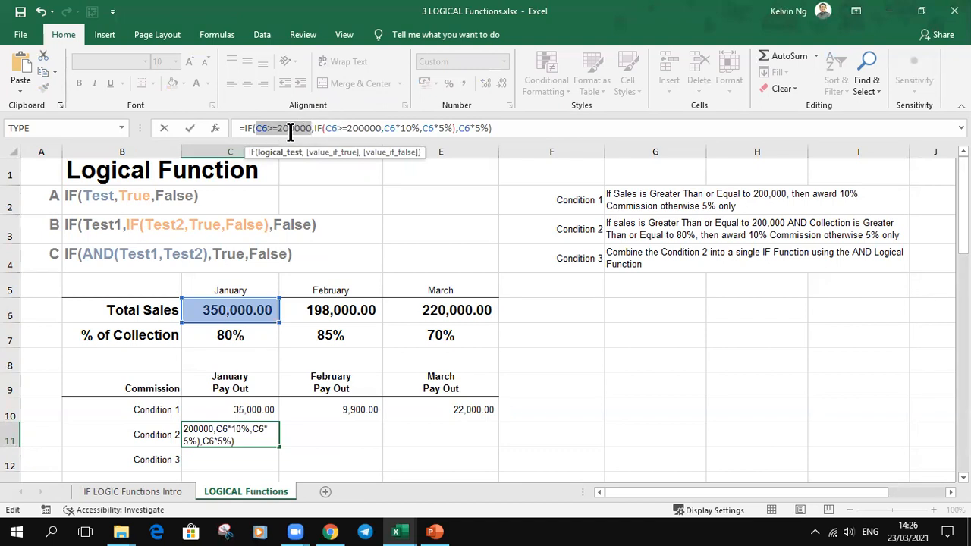
click(336, 129)
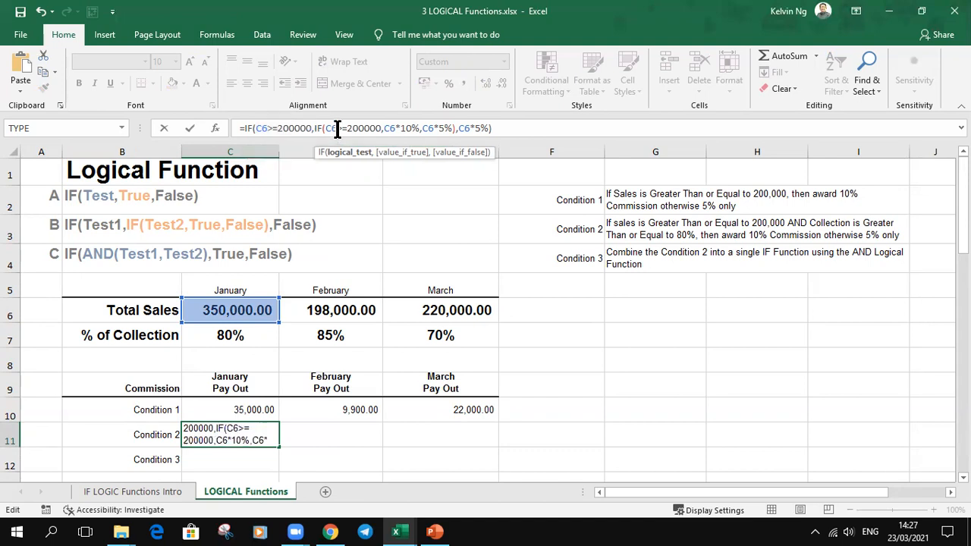
click(342, 154)
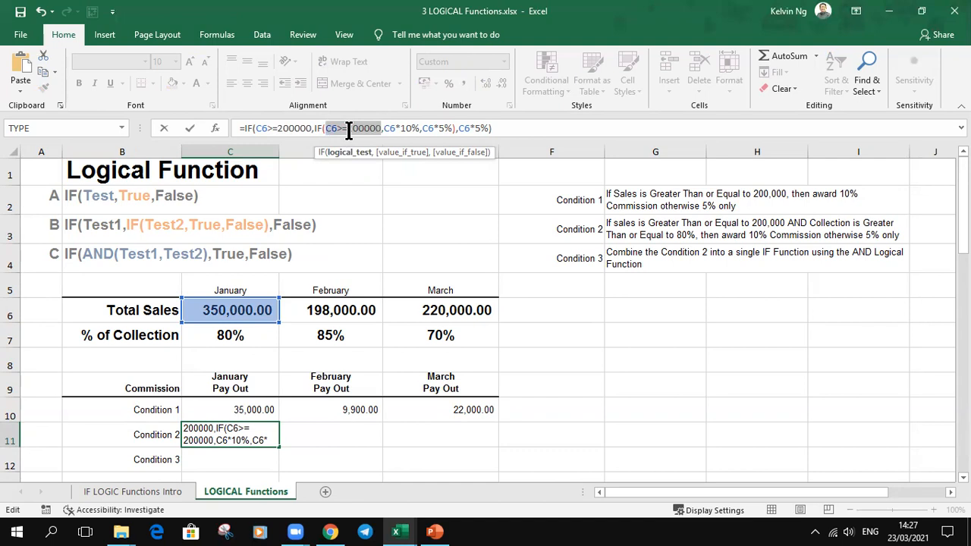
click(242, 339)
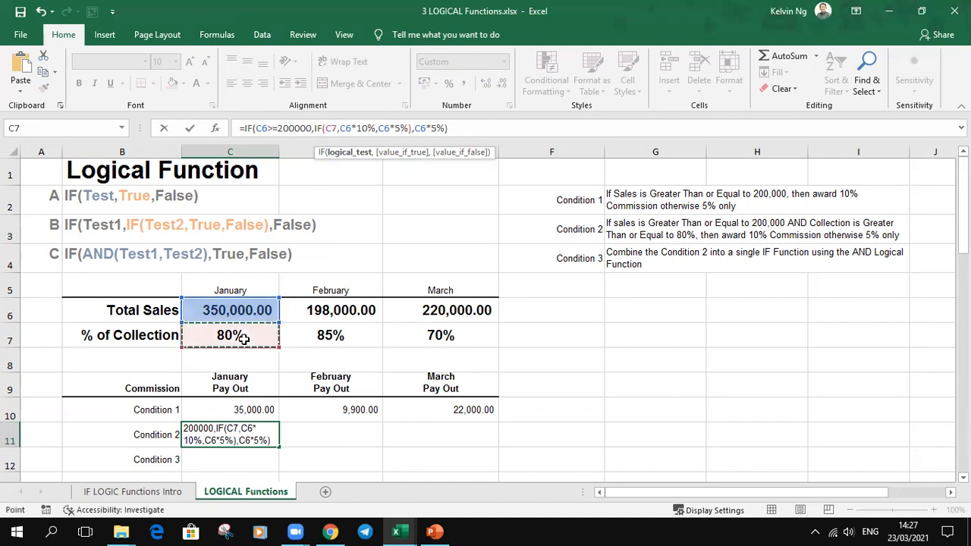
text(>=80%)
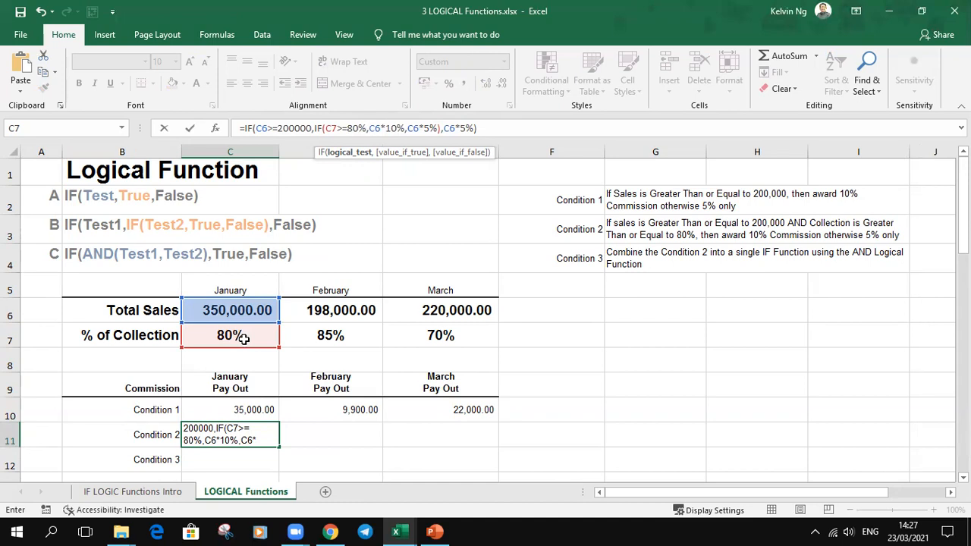
key(Return)
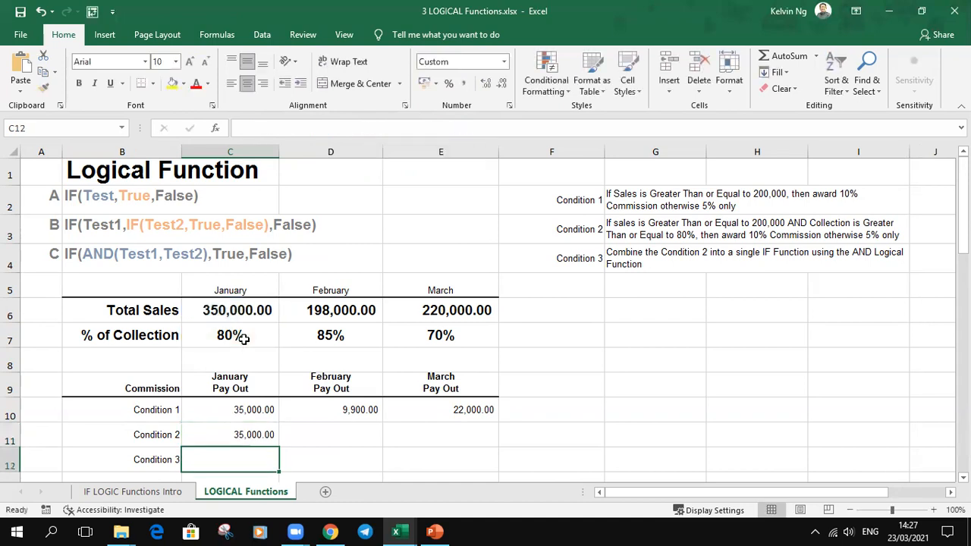
click(255, 437)
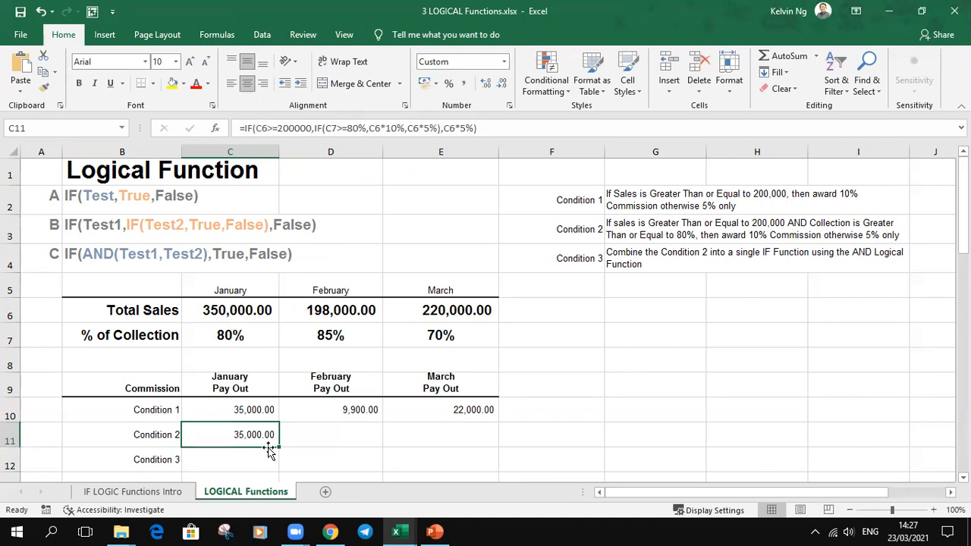
drag(279, 448, 494, 446)
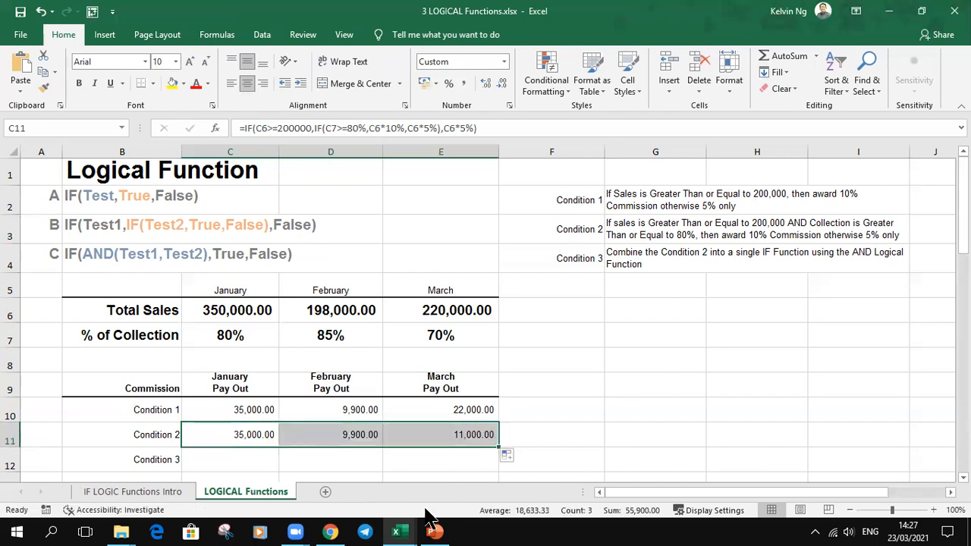
Step: Check the February and March sales and collection figures against the Condition 2 pay outs, including the formula in E11
click(346, 340)
click(347, 316)
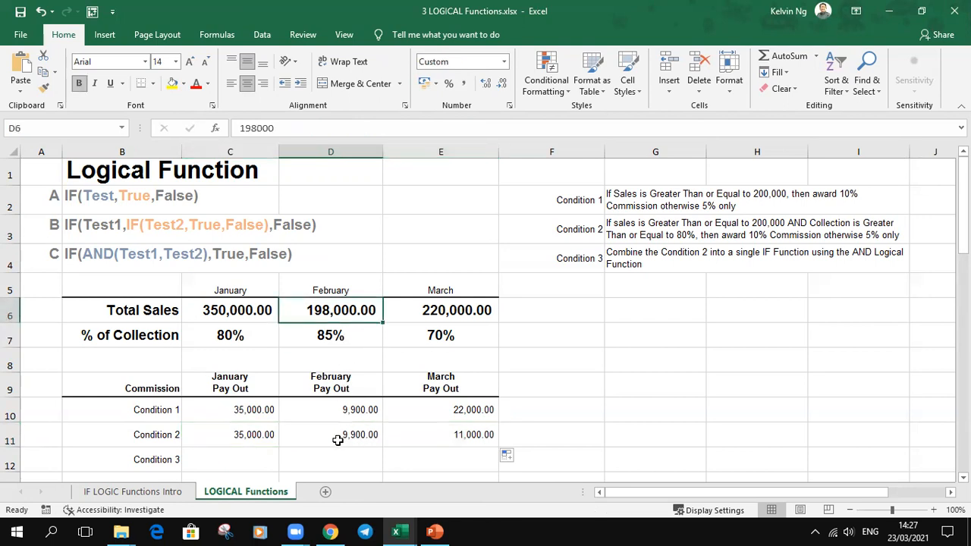
click(465, 314)
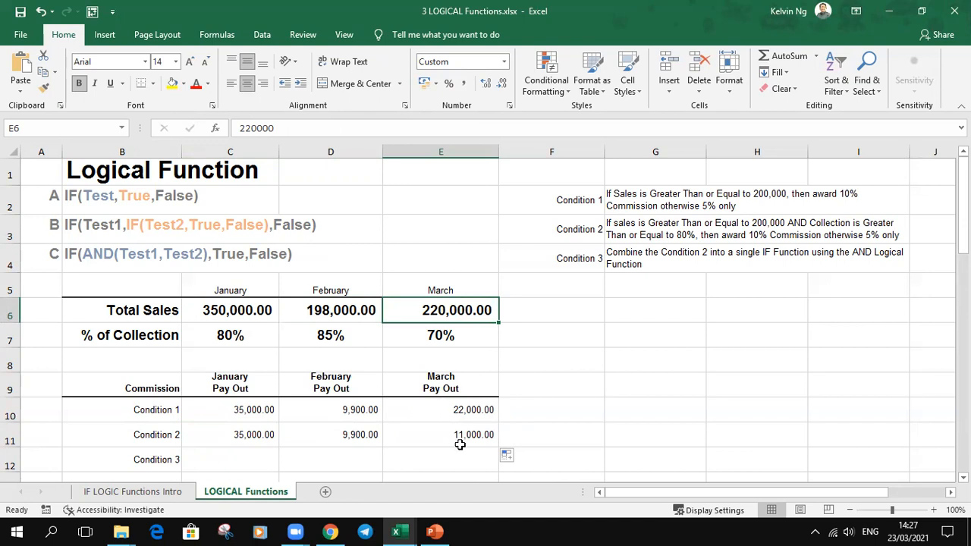
click(462, 336)
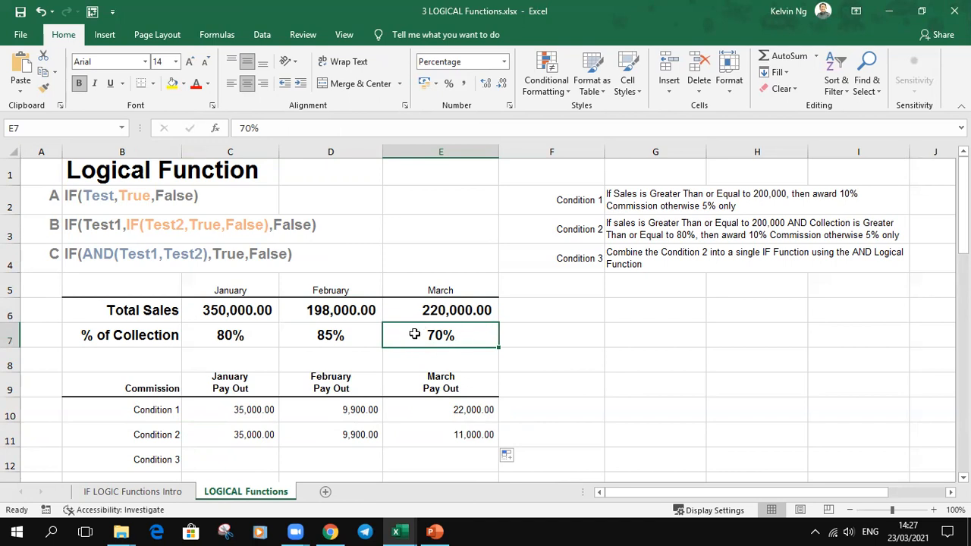
click(470, 436)
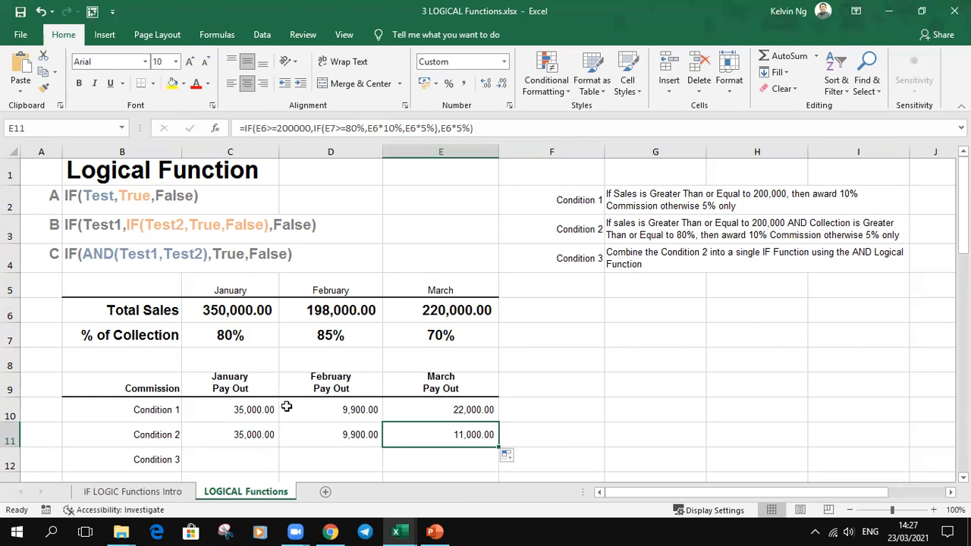
Step: Examine the enlarged IF and nested IF syntax lines, highlighting the True argument in B2 without changing the text
click(36, 221)
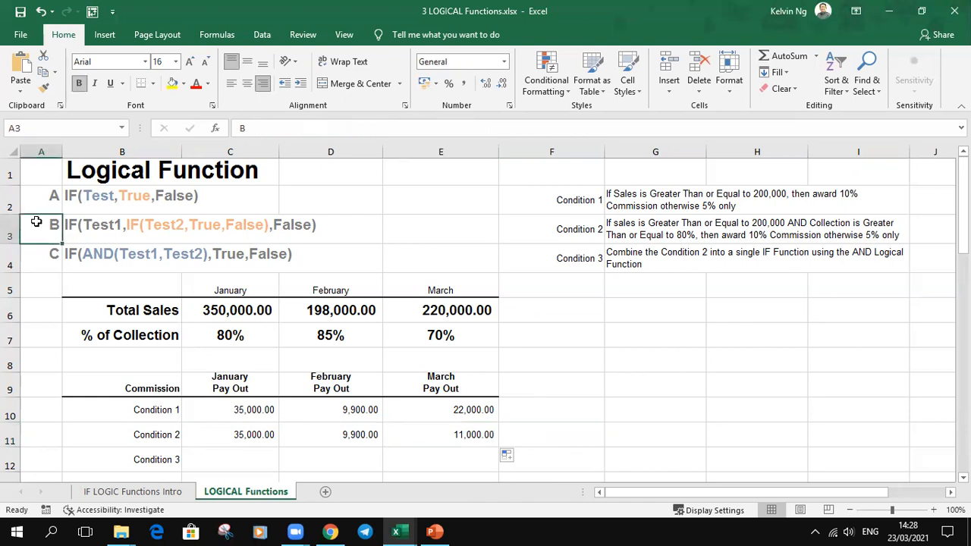
ctrl+scroll(36, 222, up, 5)
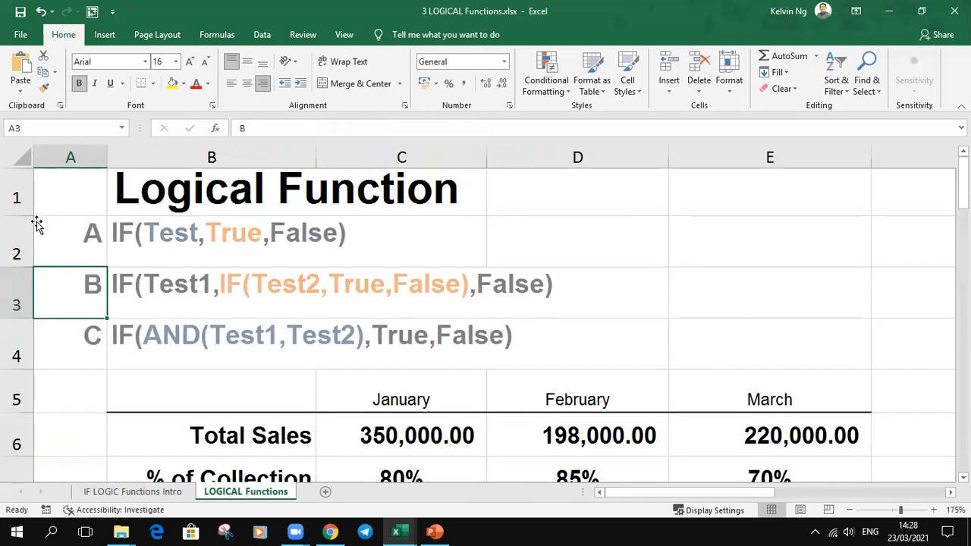
click(208, 234)
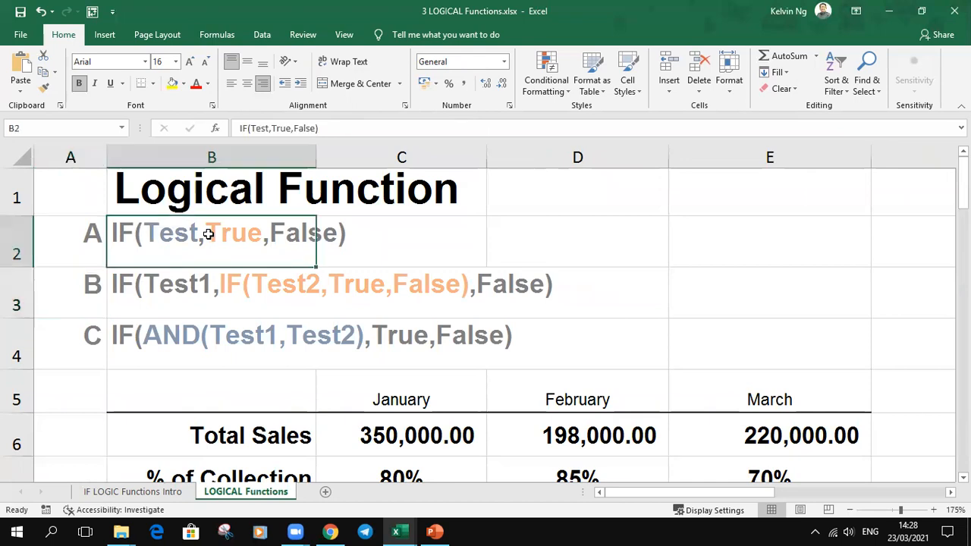
double_click(208, 234)
drag(205, 234, 250, 237)
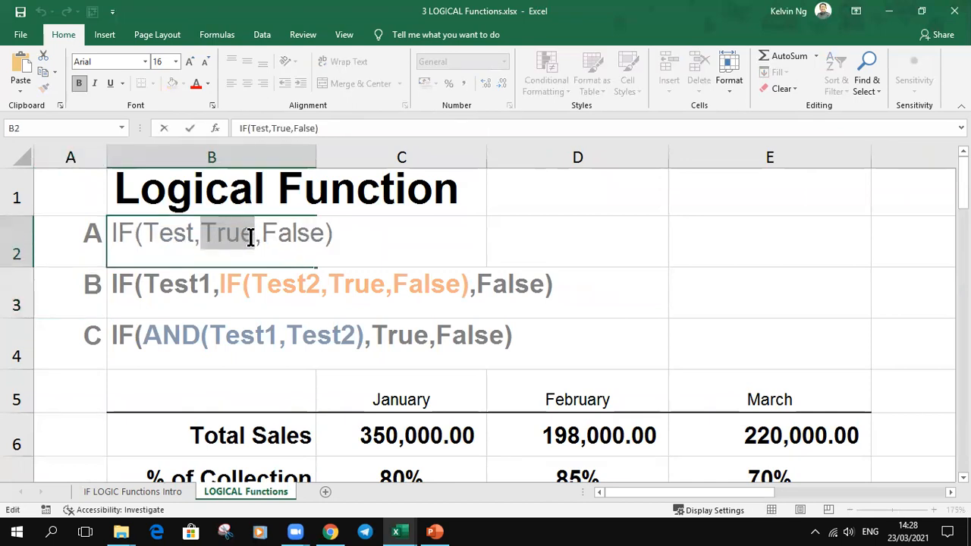
key(Escape)
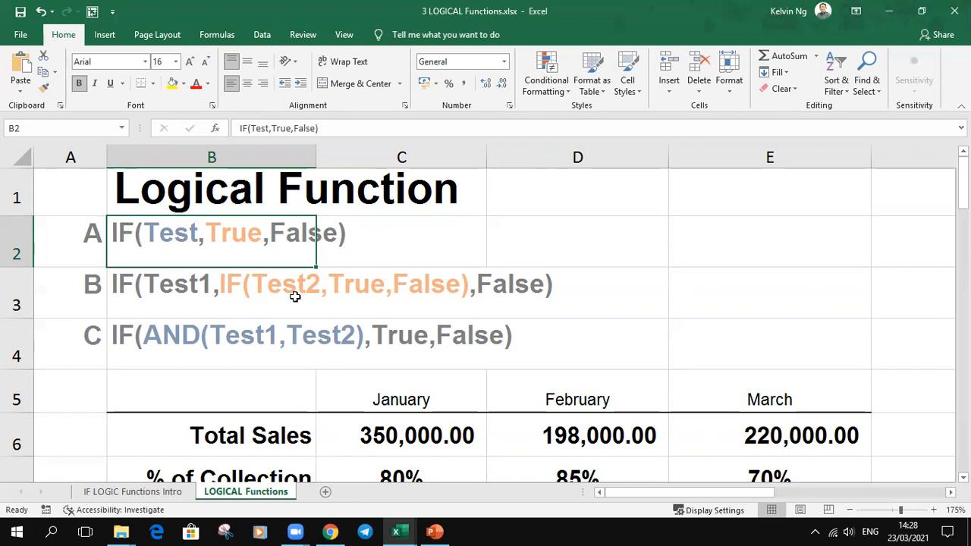
scroll(396, 315, down, 5)
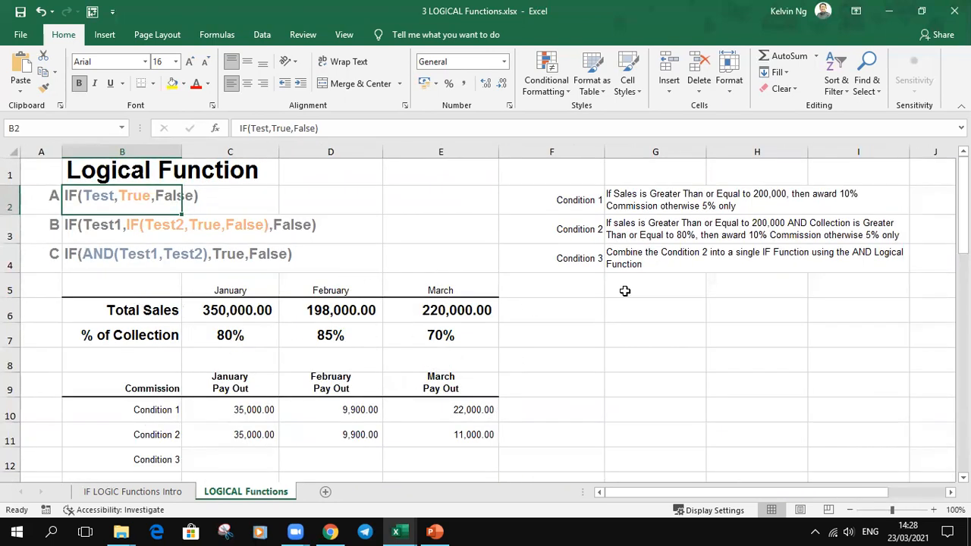
Step: Start the January Condition 3 formula in C12 with an IF containing an AND function whose first test is C6>=200000
click(616, 260)
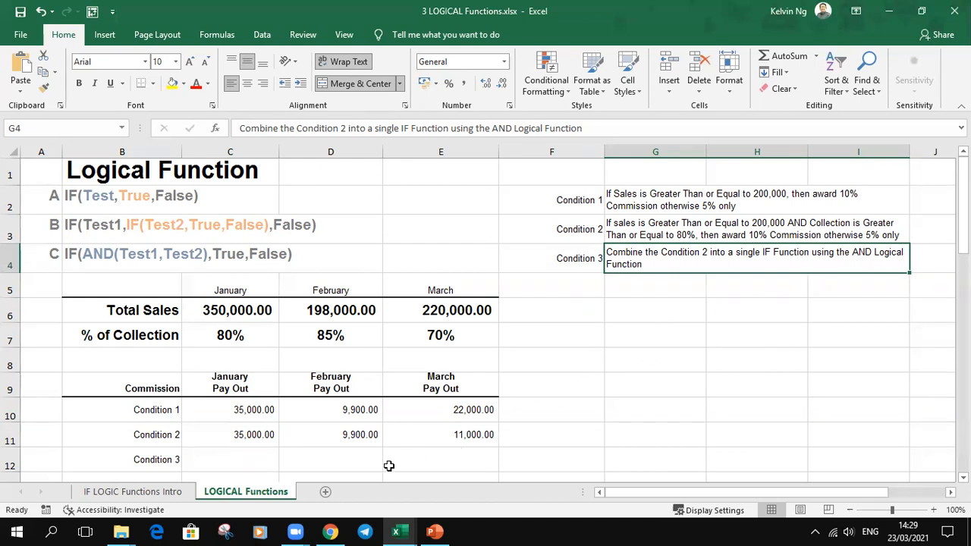
scroll(321, 434, down, 2)
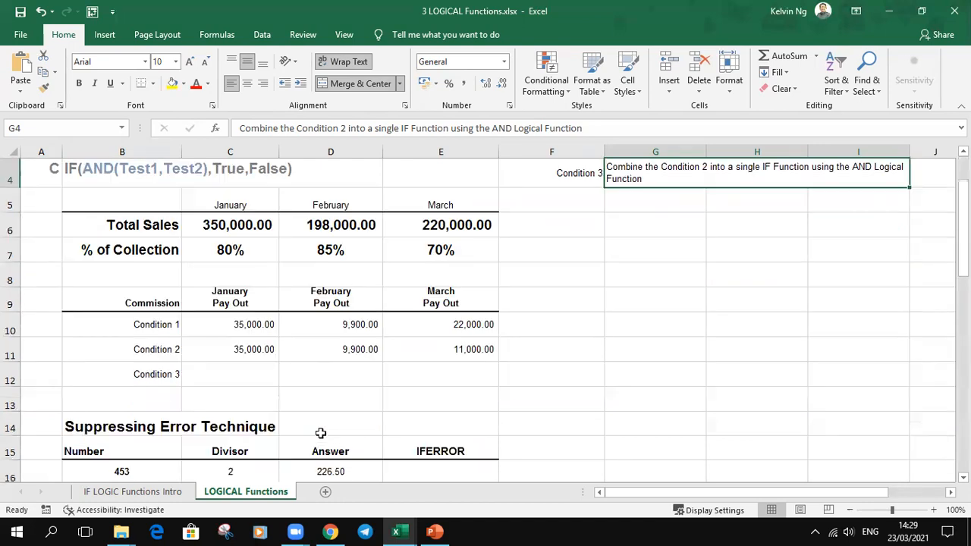
scroll(311, 418, up, 1)
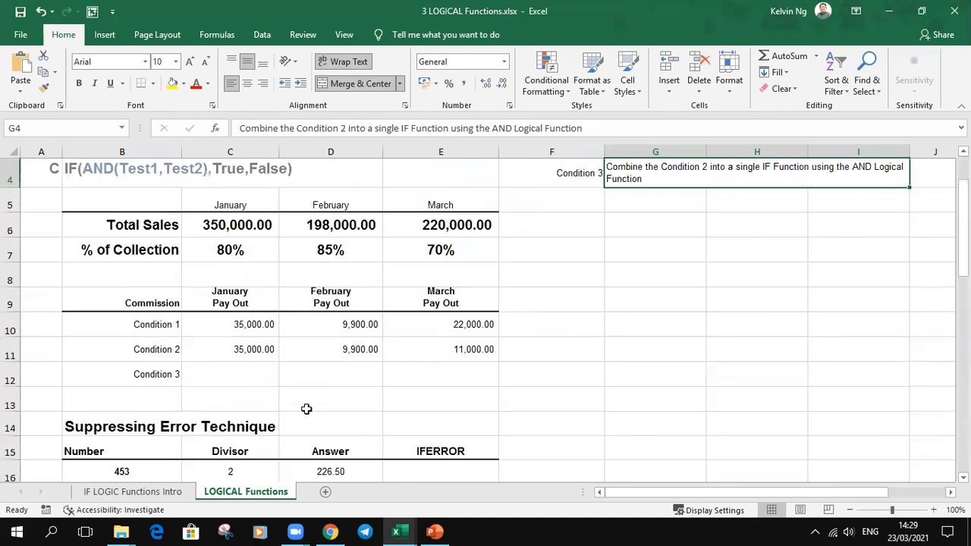
click(231, 368)
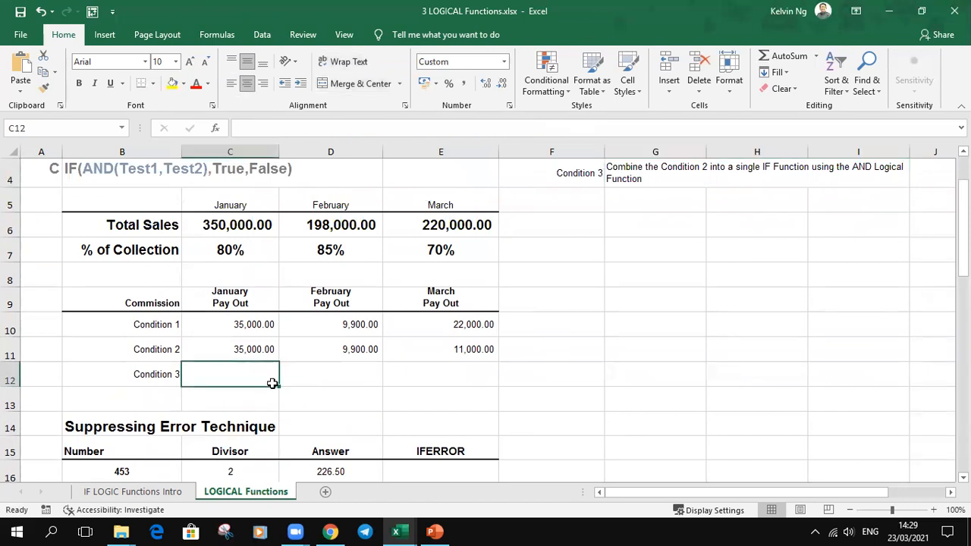
text(=IF()
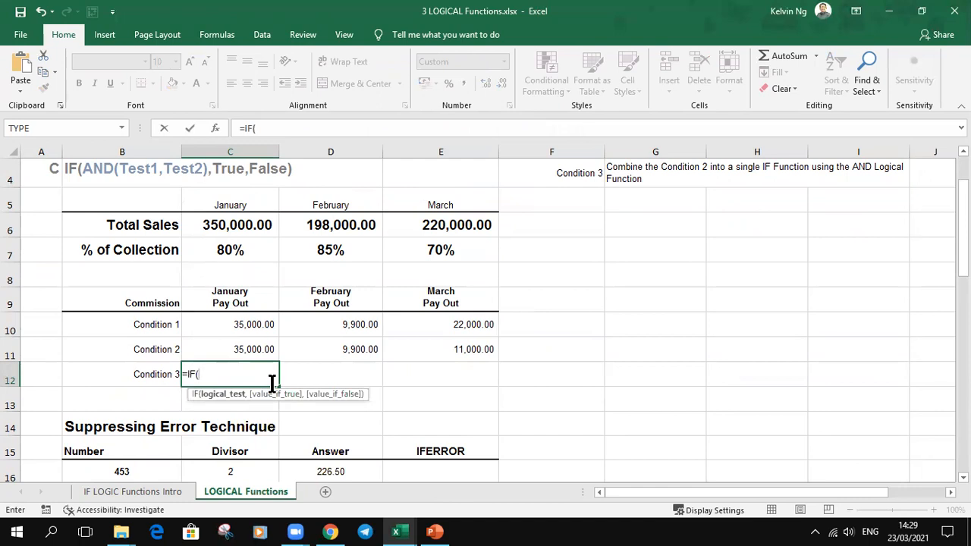
text(and()
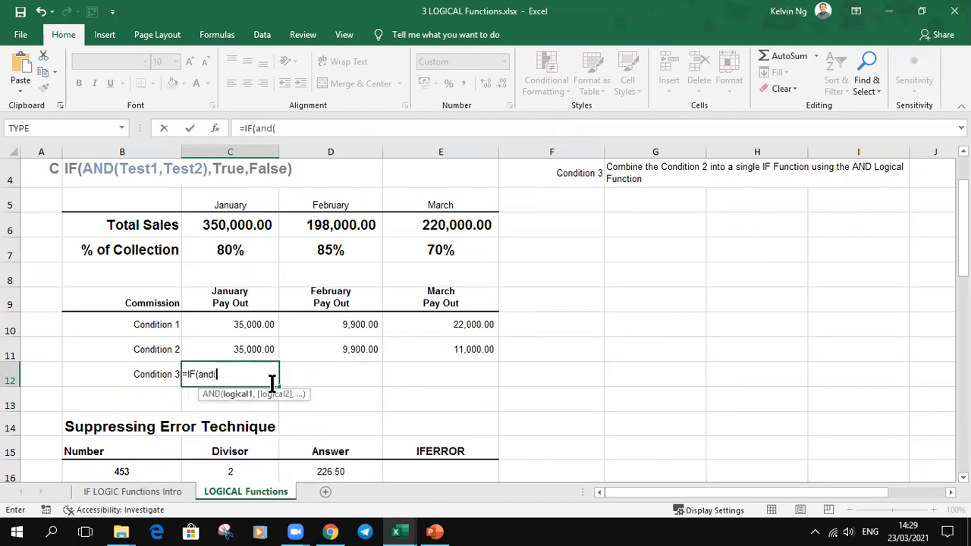
click(236, 220)
text(>=)
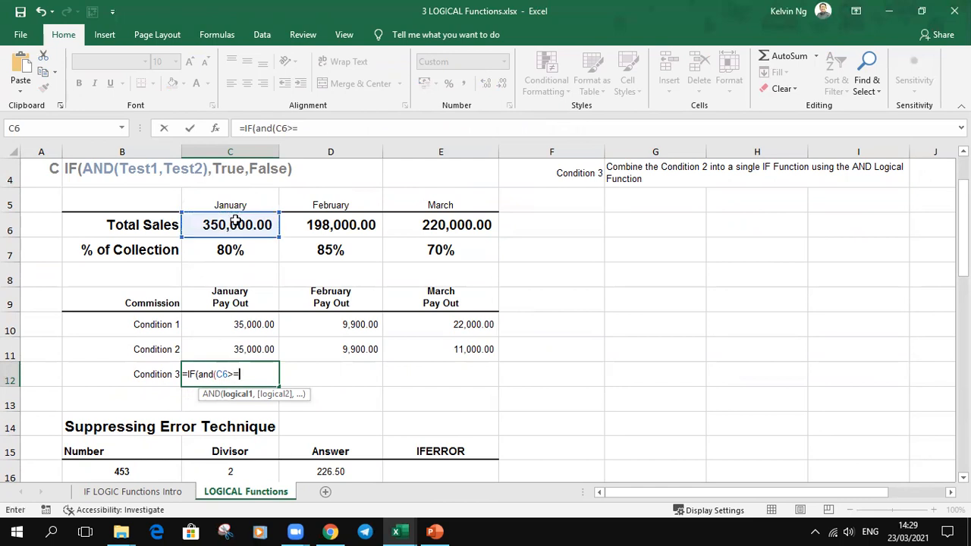
text(200000,)
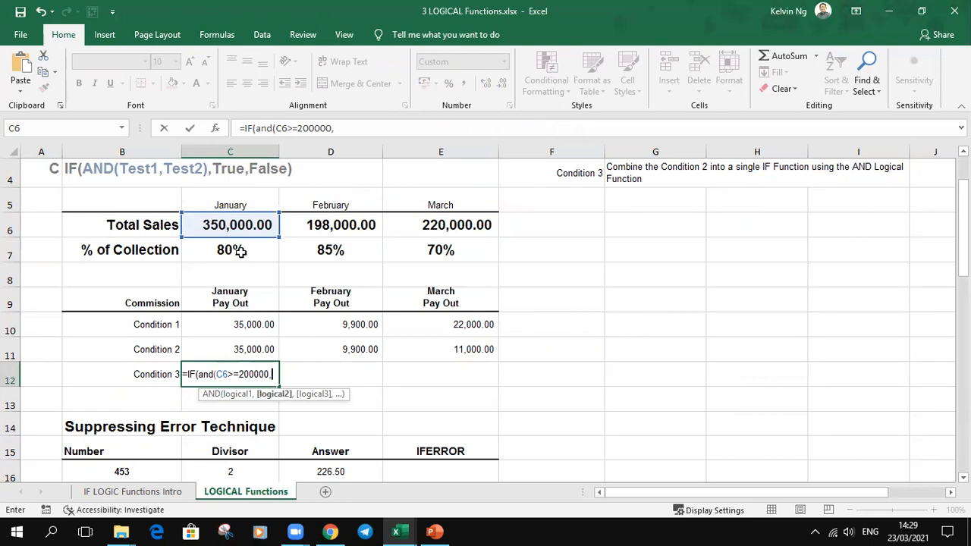
Step: Add C7>=80% as the second test of the AND function in C12 and close the logical test
click(240, 250)
text(>=)
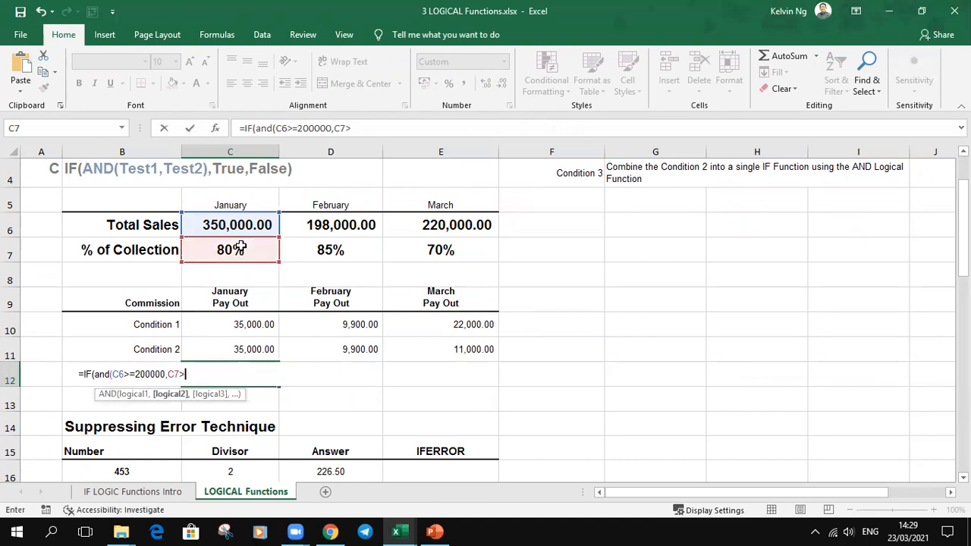
text(80%))
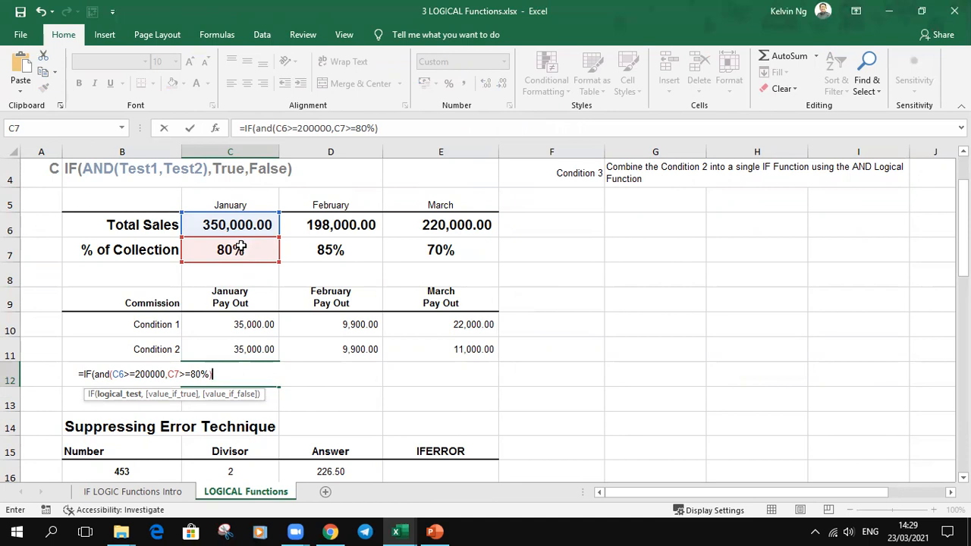
text(,)
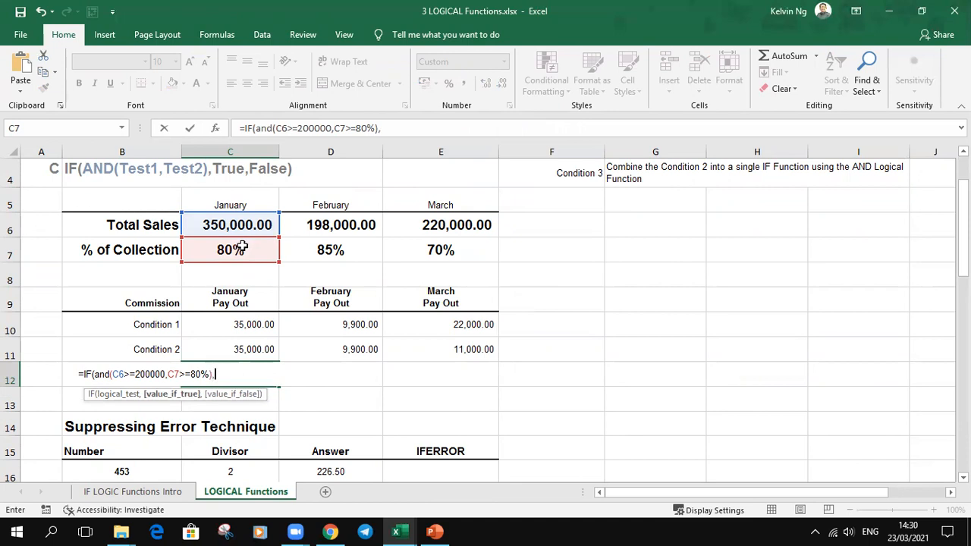
Step: Complete the C12 formula with C6*10% as the value if true and C6*5% as the value if false
click(250, 223)
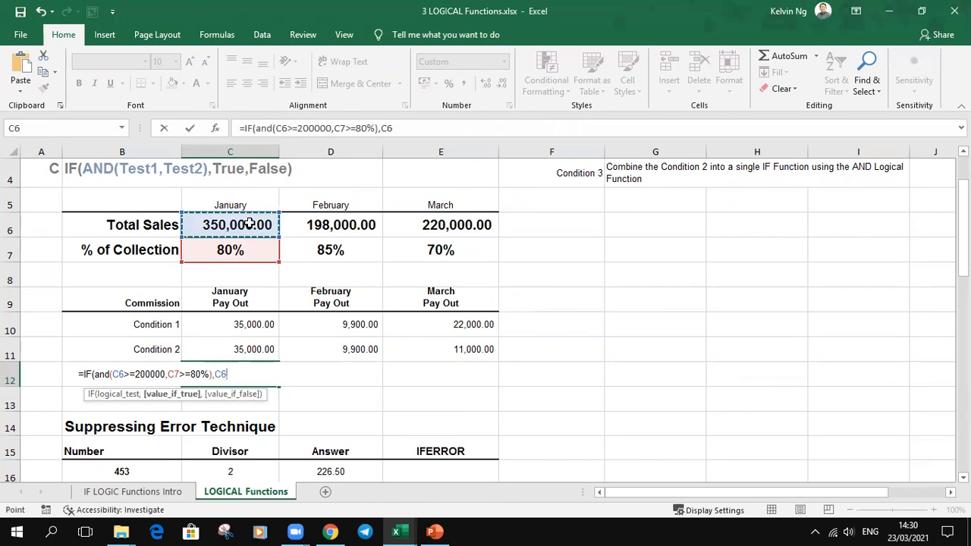
text(*10)
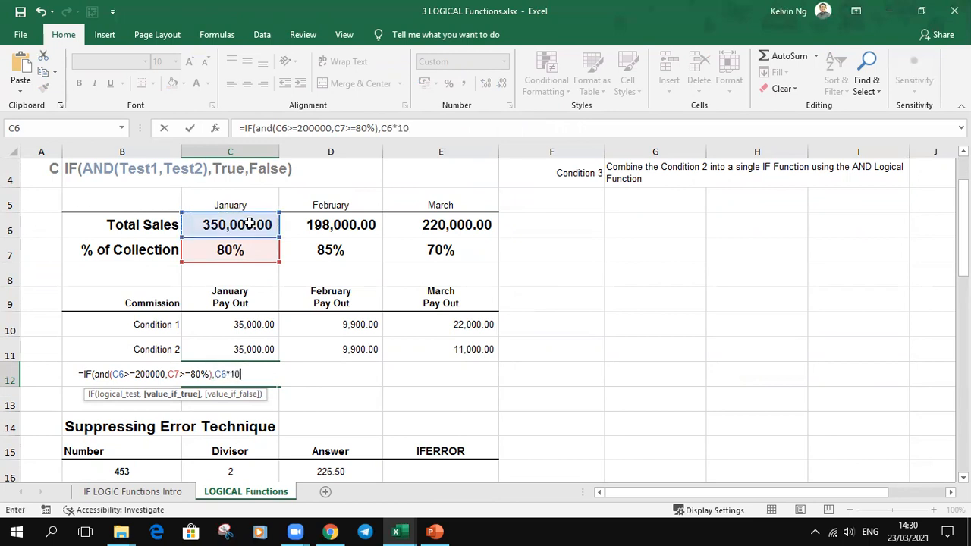
text(%,)
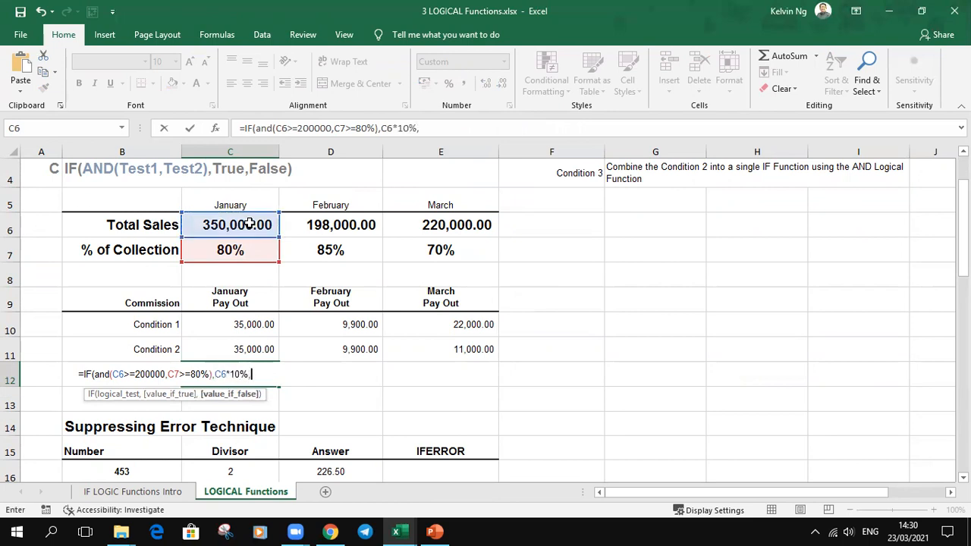
click(250, 223)
text(*)
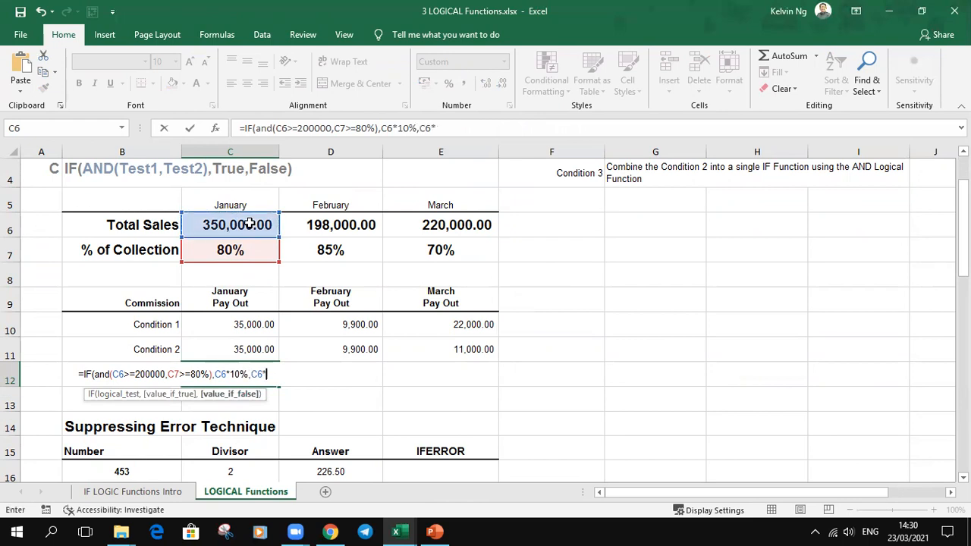
text(5%))
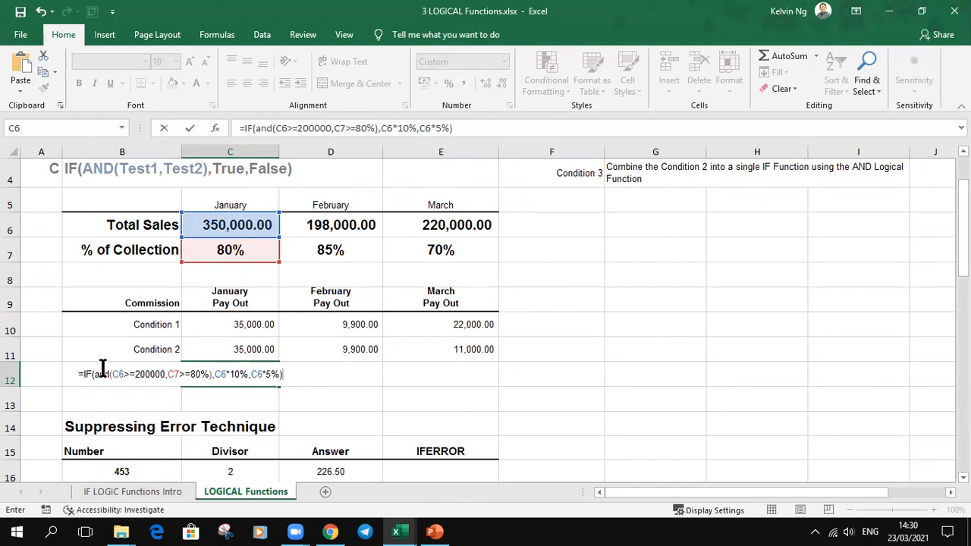
key(Return)
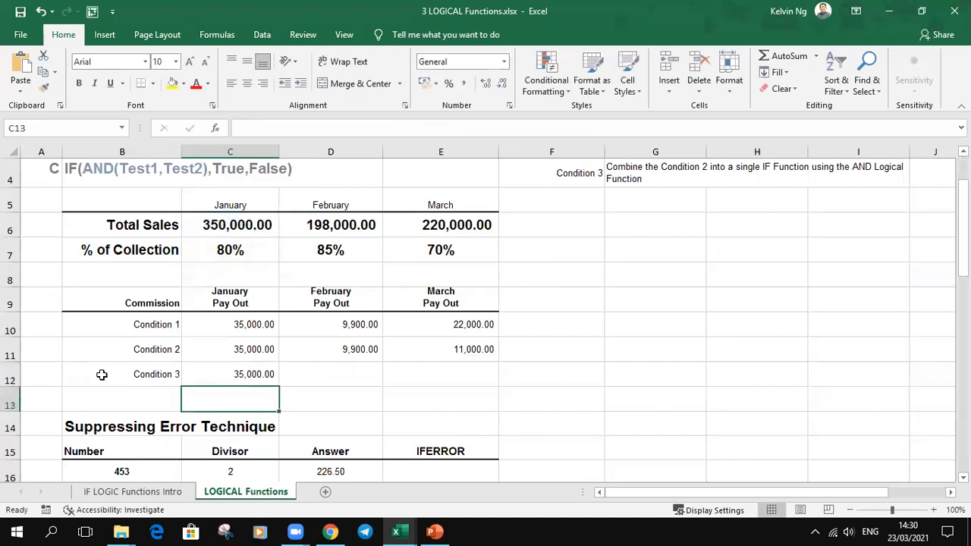
Step: Copy the Condition 3 formula from C12 across to the February and March pay outs
click(264, 373)
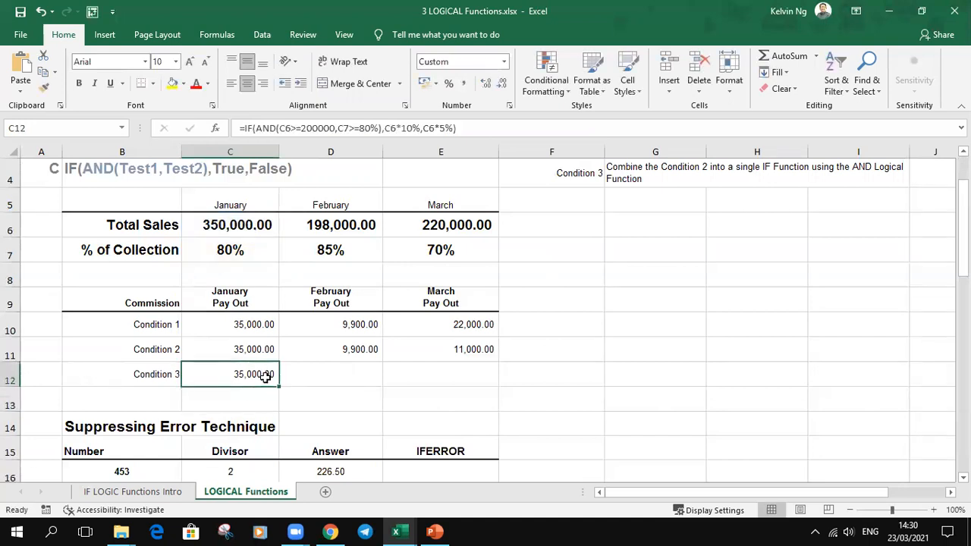
drag(279, 387, 467, 385)
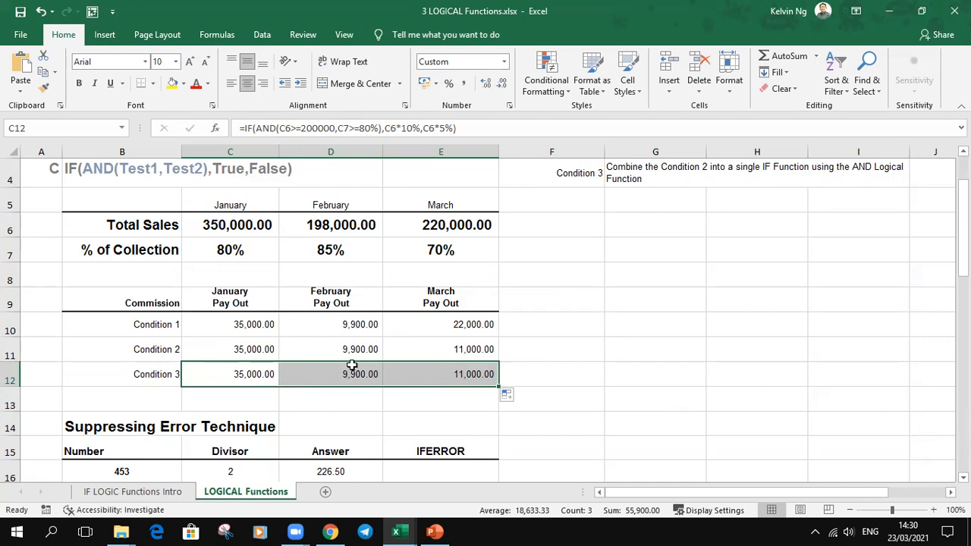
click(574, 375)
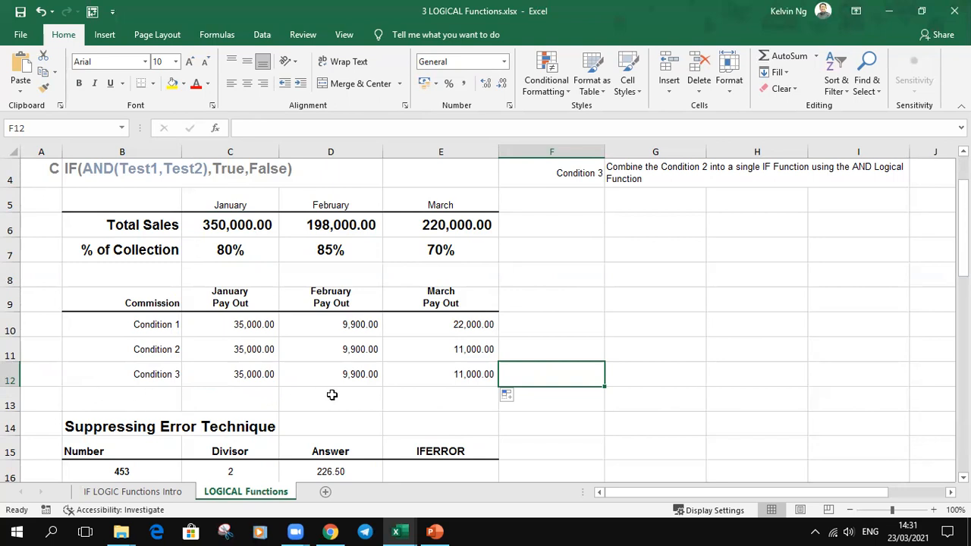
Step: Review the B16/C16 division in the Suppressing Error Technique table and copy the D16 formula down to D19
scroll(332, 394, down, 3)
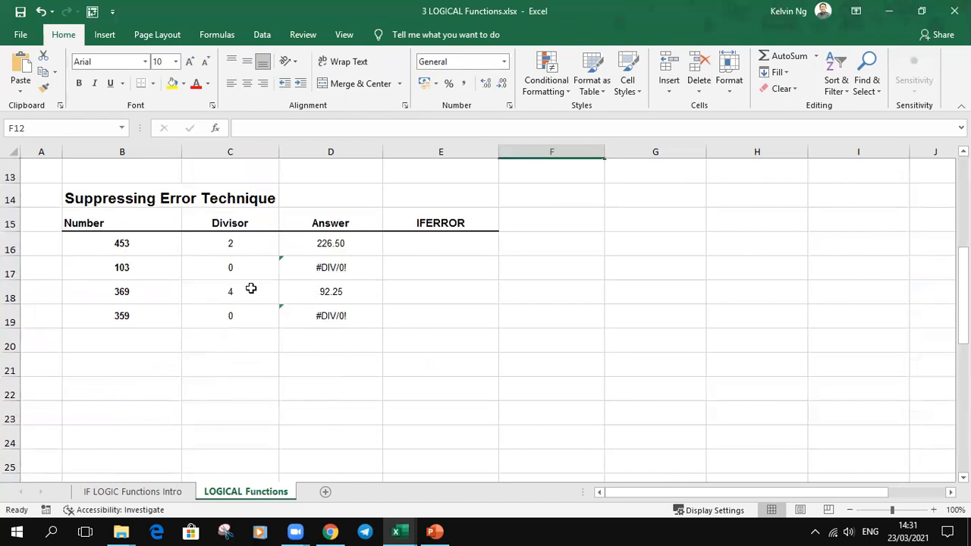
click(145, 246)
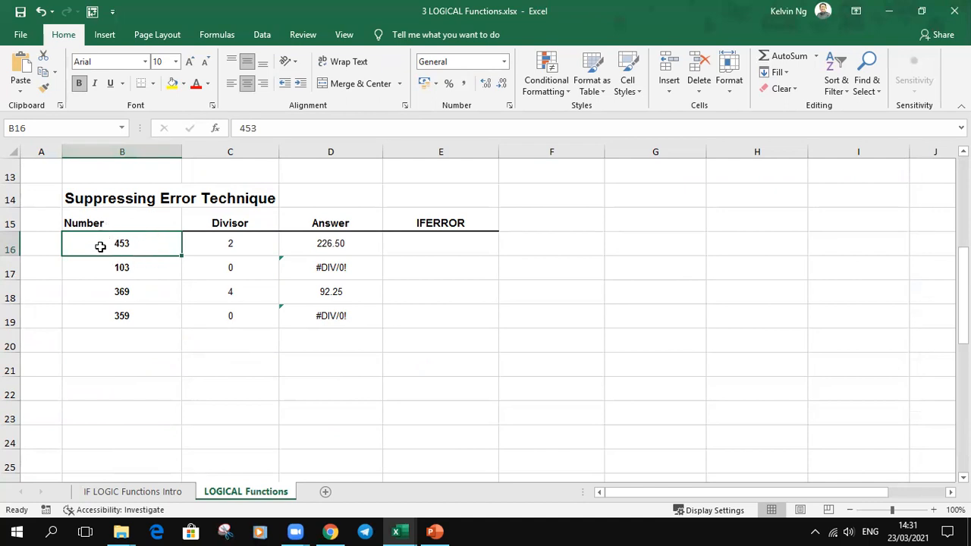
click(252, 244)
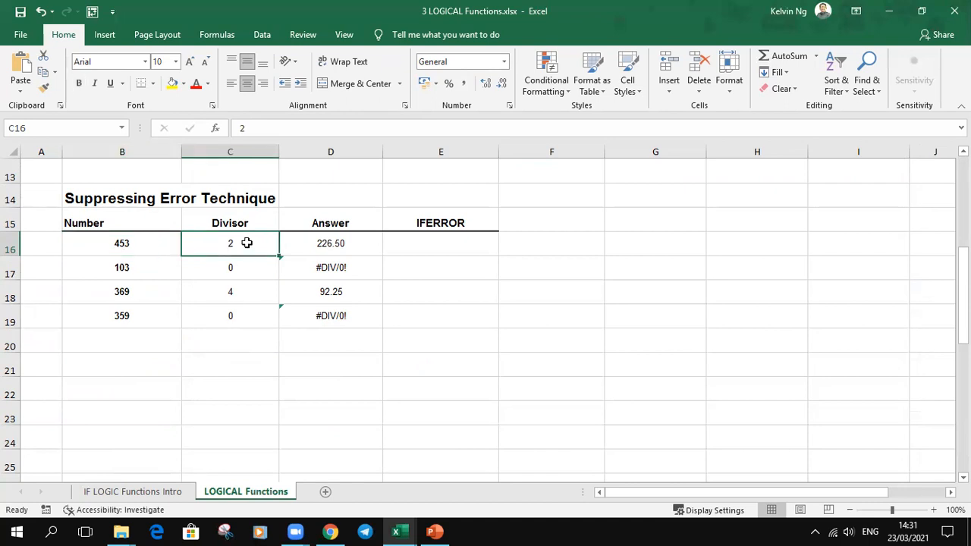
double_click(369, 246)
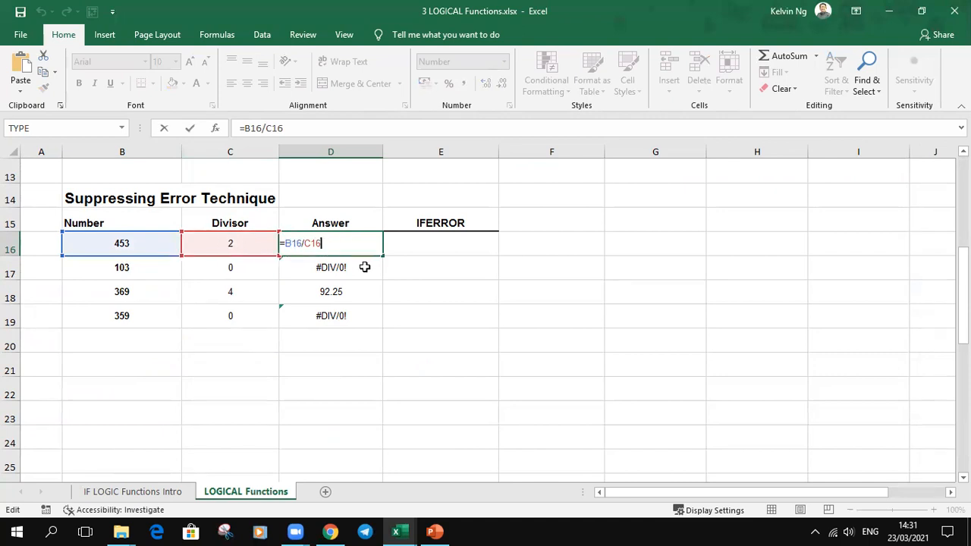
key(Return)
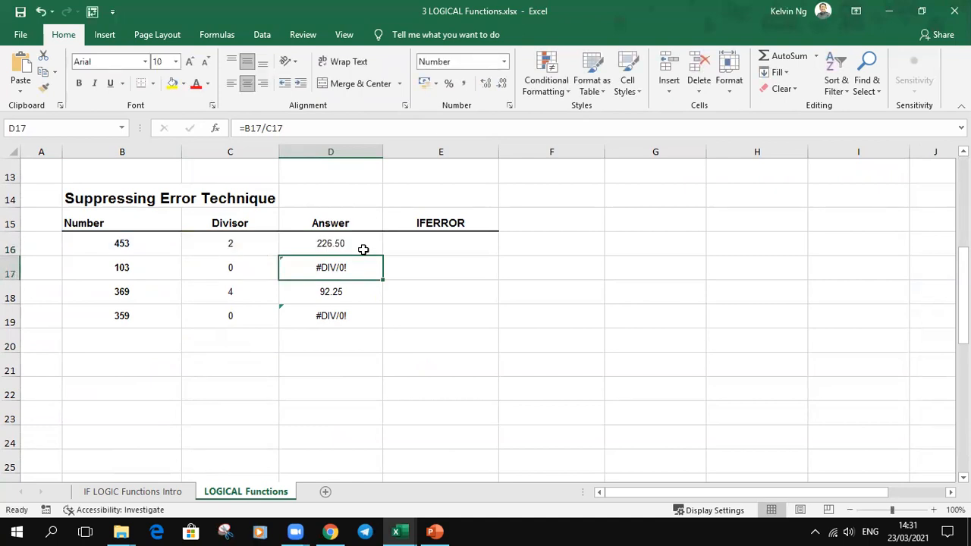
click(363, 250)
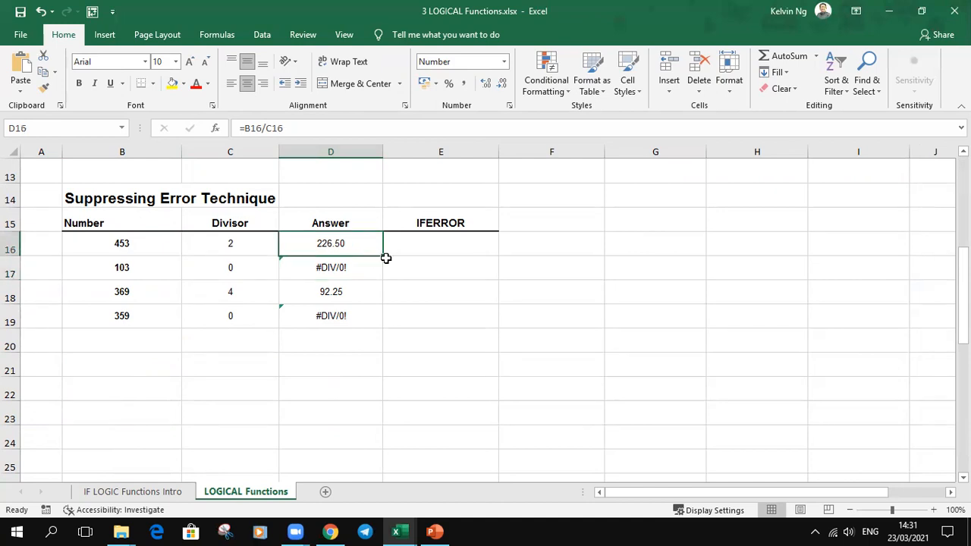
drag(385, 257, 385, 329)
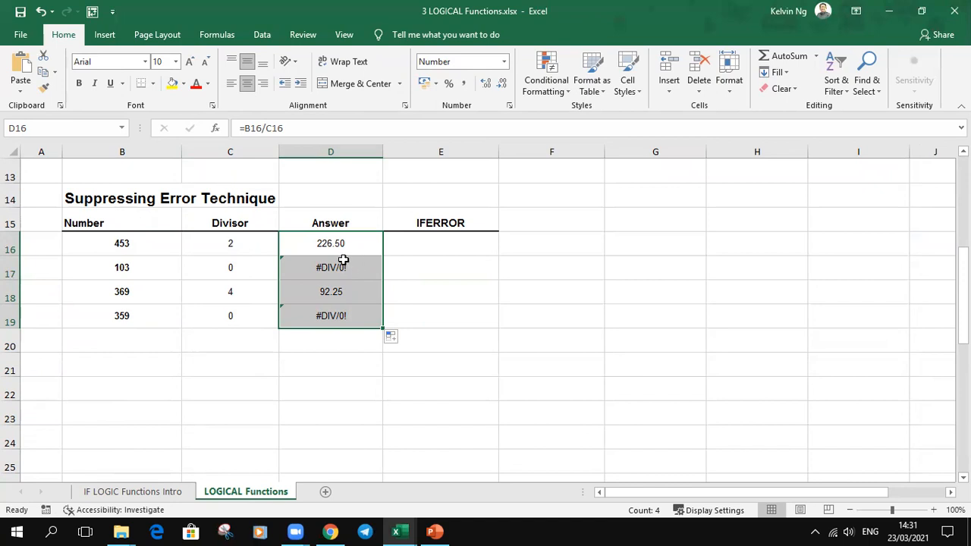
click(257, 273)
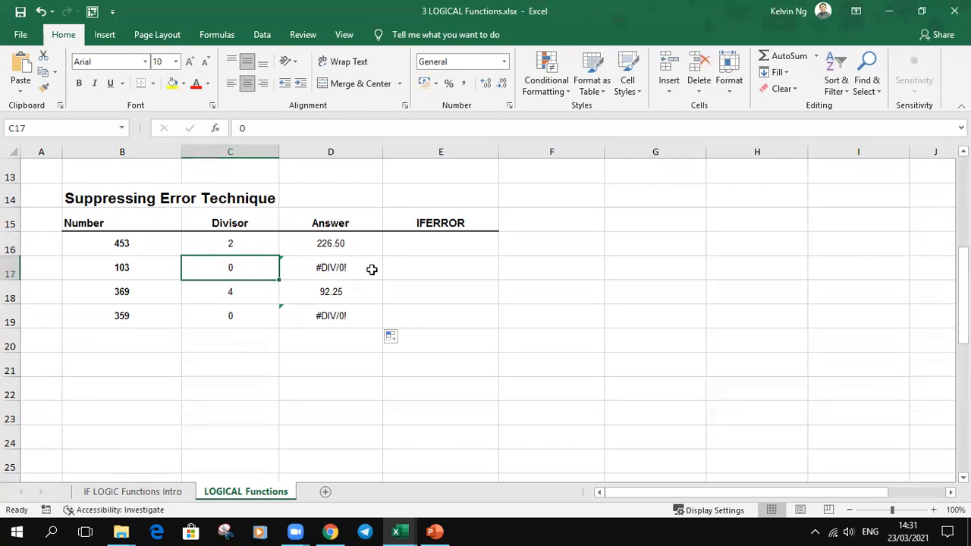
drag(359, 244, 355, 316)
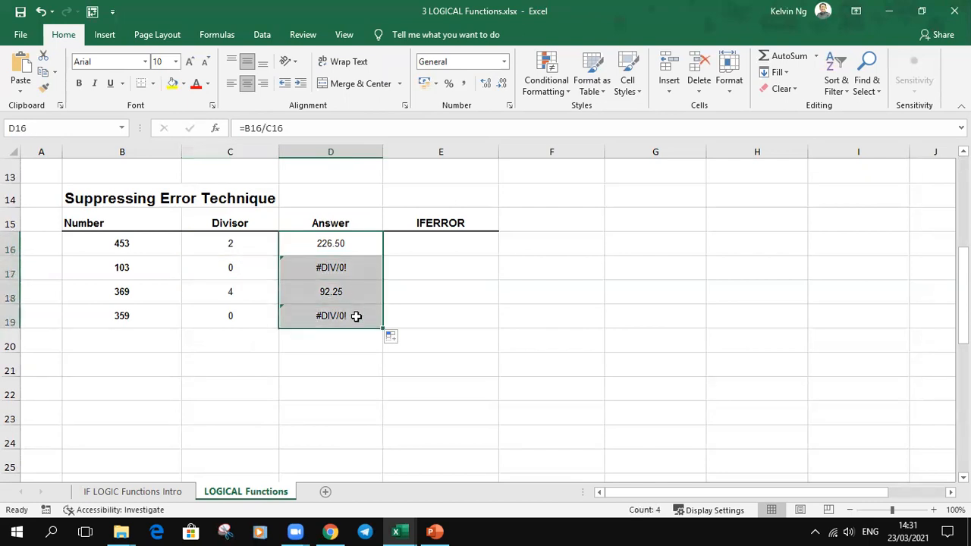
Step: Enter an IFERROR formula in E16 that divides B16 by C16 and returns 0 on error
click(470, 254)
text(=)
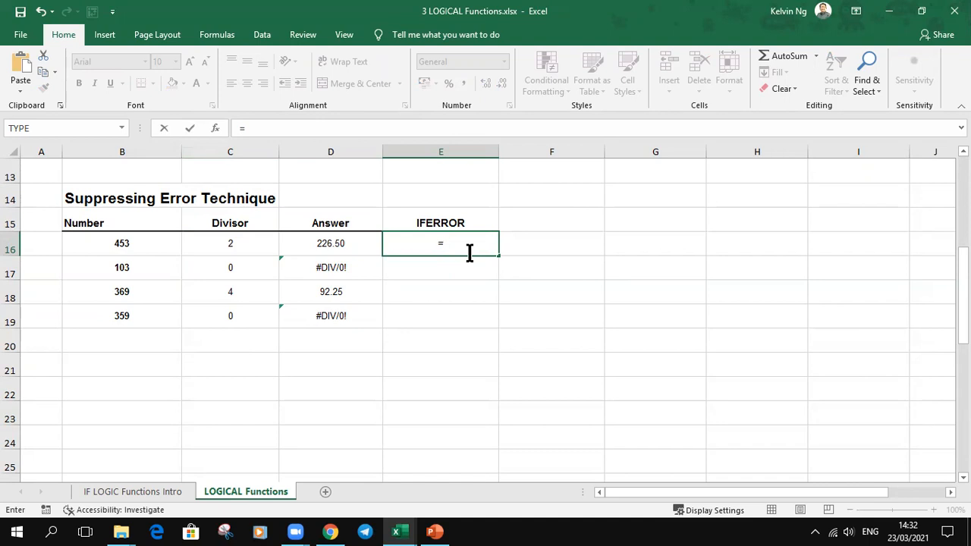
text(iferr)
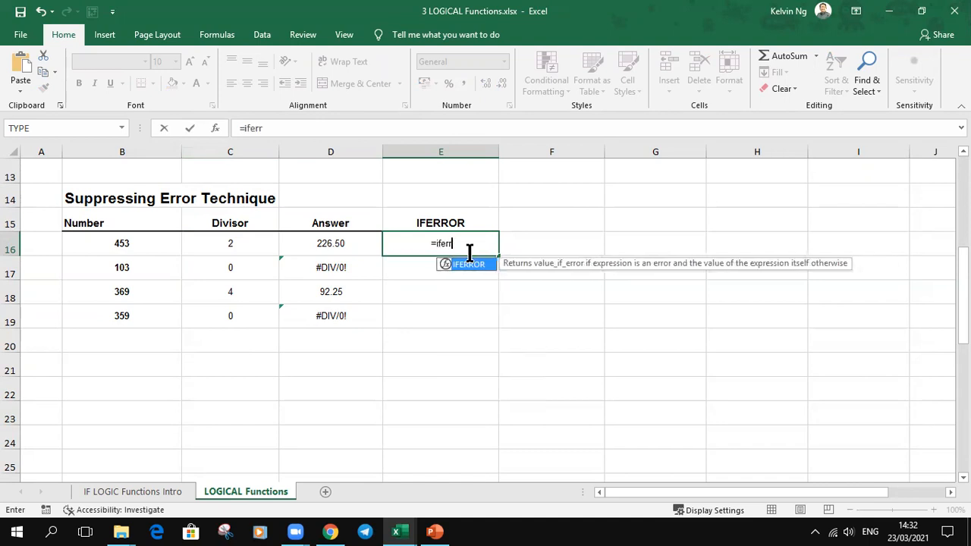
key(Tab)
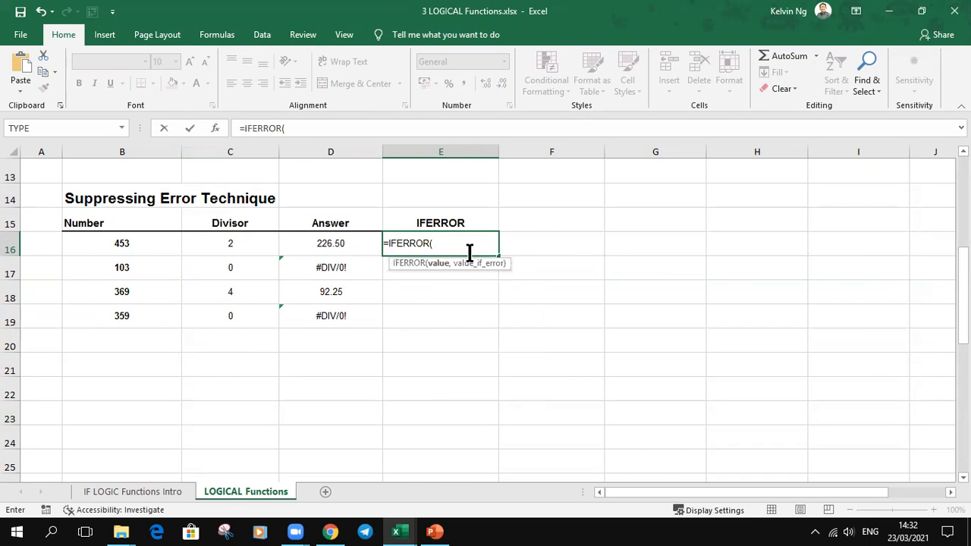
click(113, 244)
text(/)
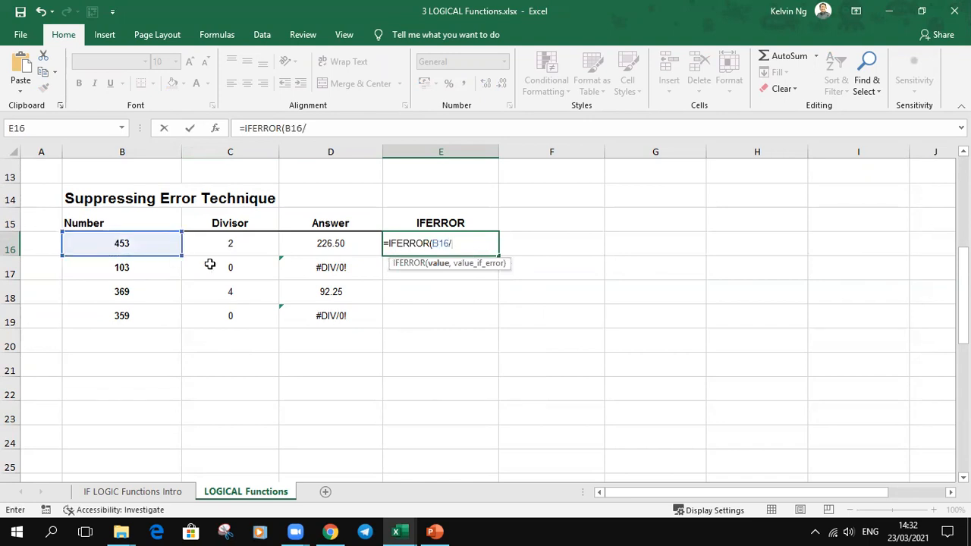
click(247, 247)
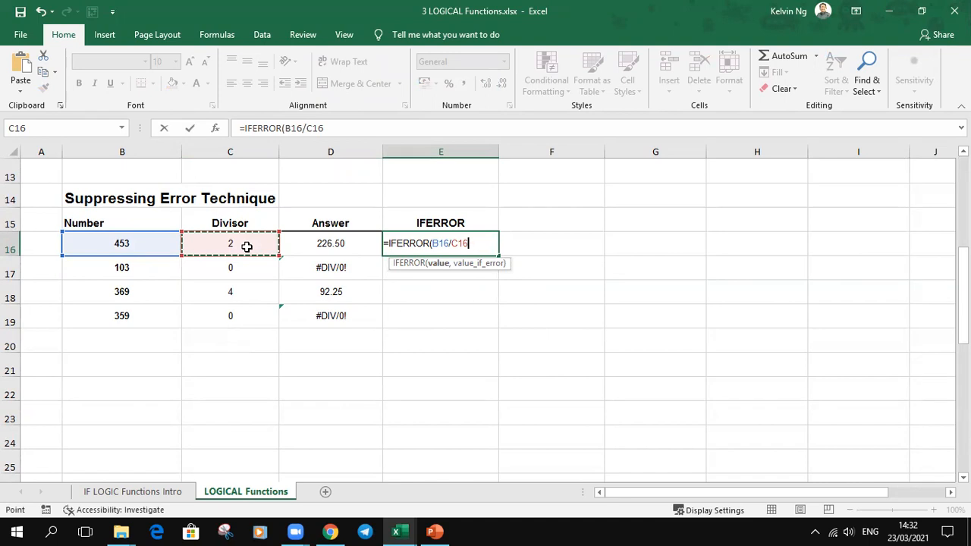
text(,)
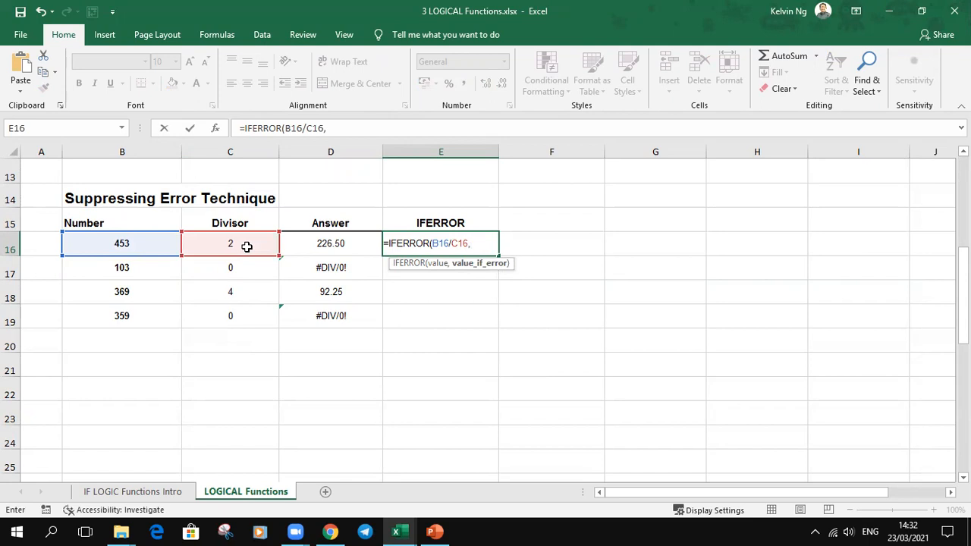
text(0))
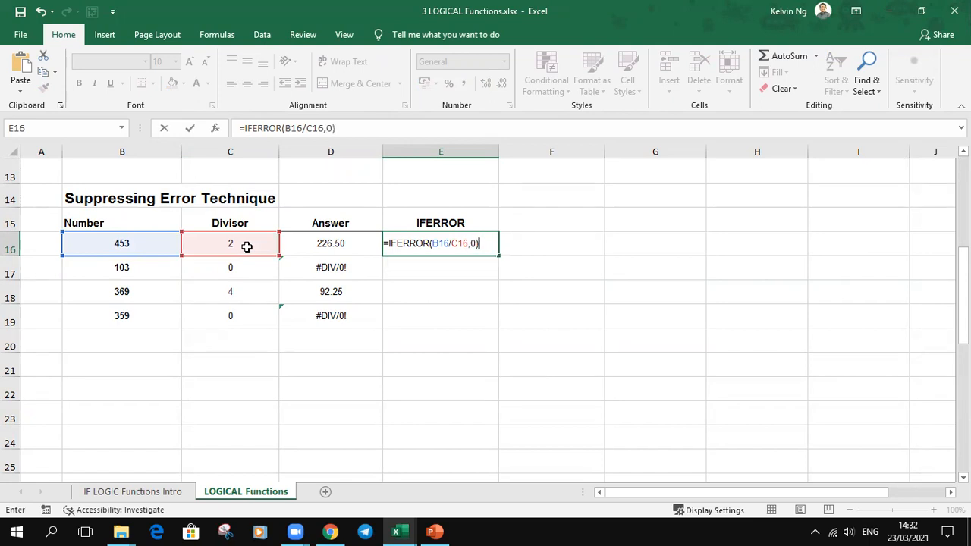
key(Return)
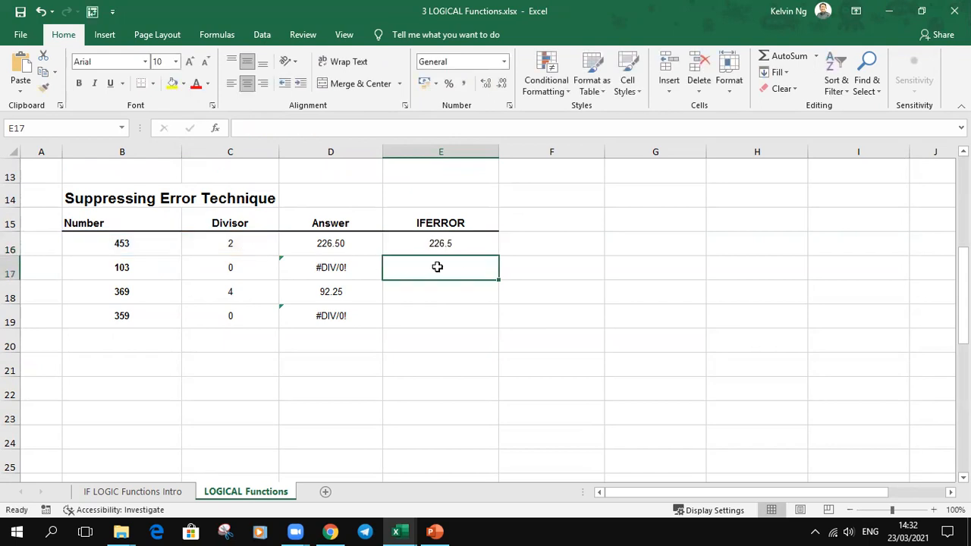
Step: Copy the IFERROR formula from E16 down to E19
click(460, 247)
drag(499, 259, 501, 325)
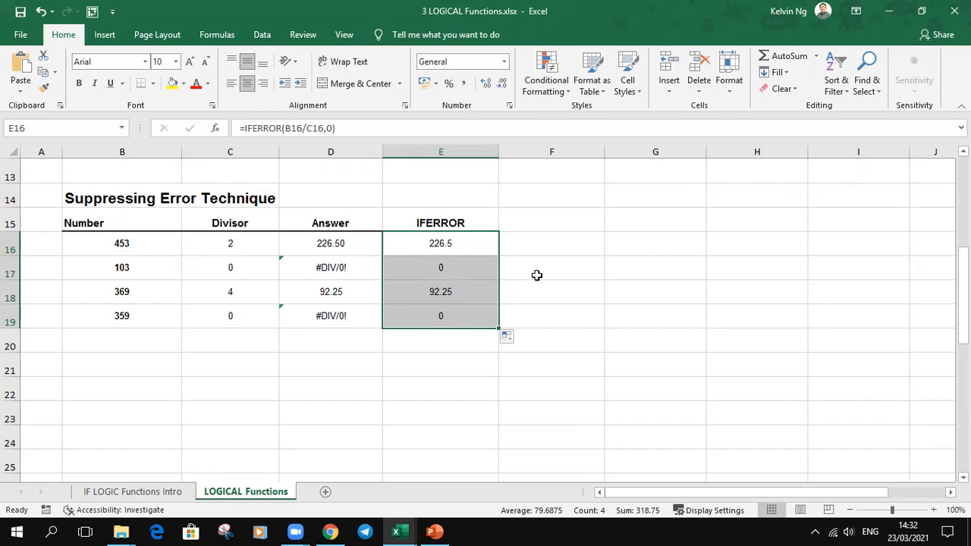
click(577, 248)
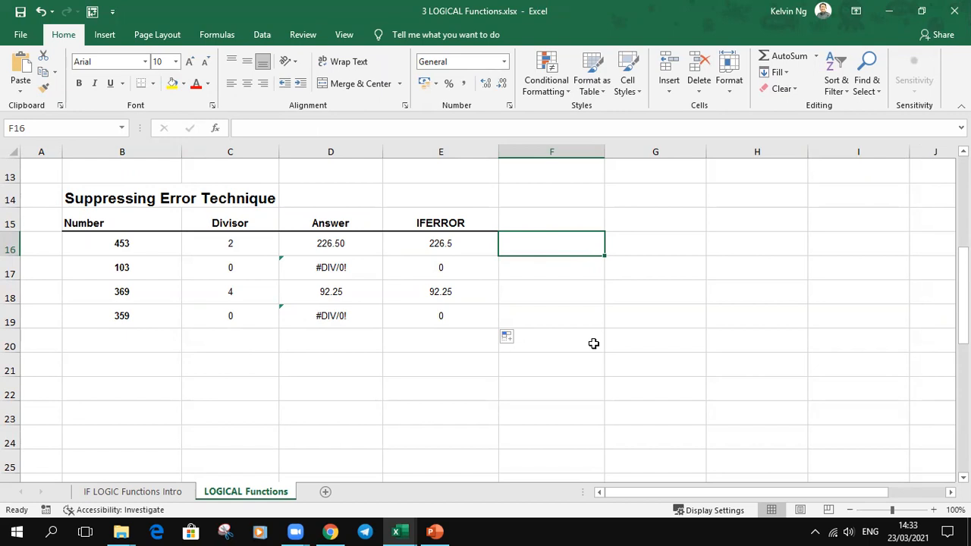
click(454, 30)
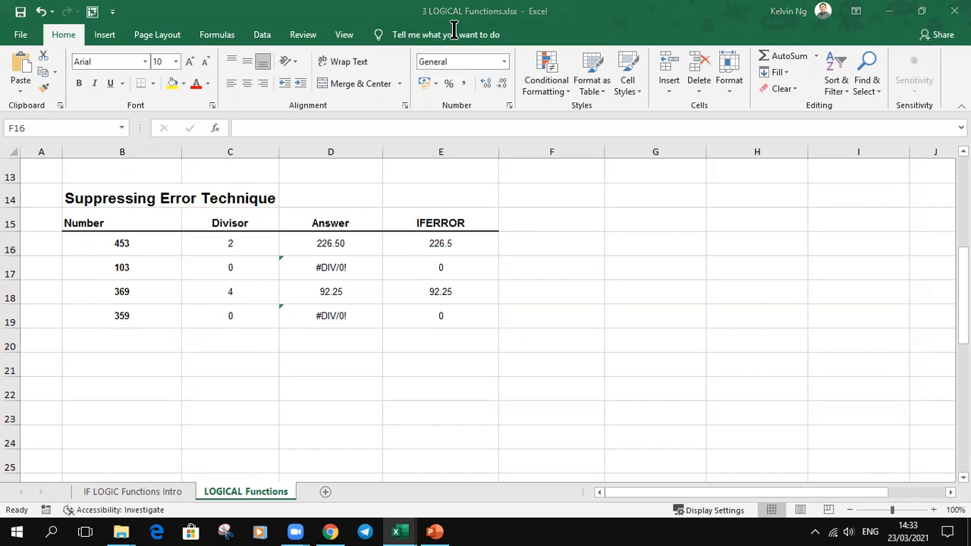